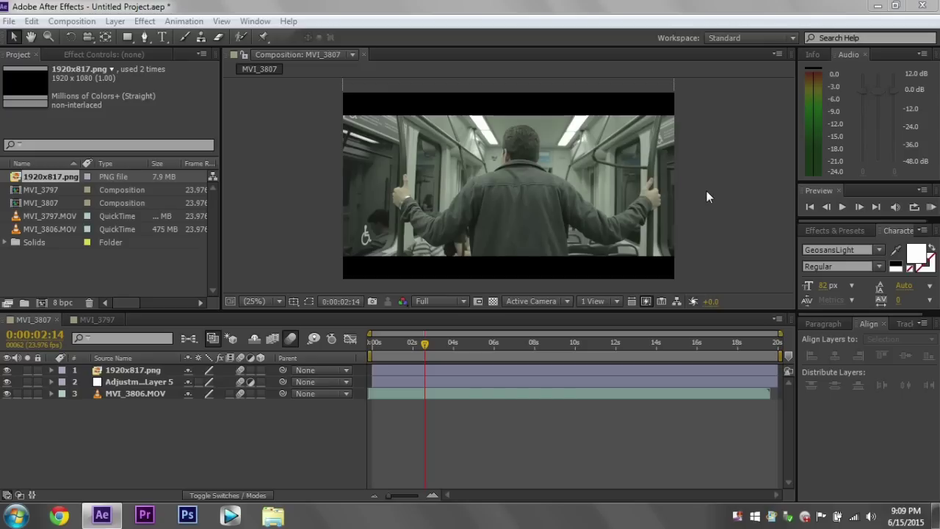
Step: Compare the rooftop comp MVI_3797 with the subway comp MVI_3807, ending on MVI_3807
{"action": "left_click", "coordinate": [313, 219]}
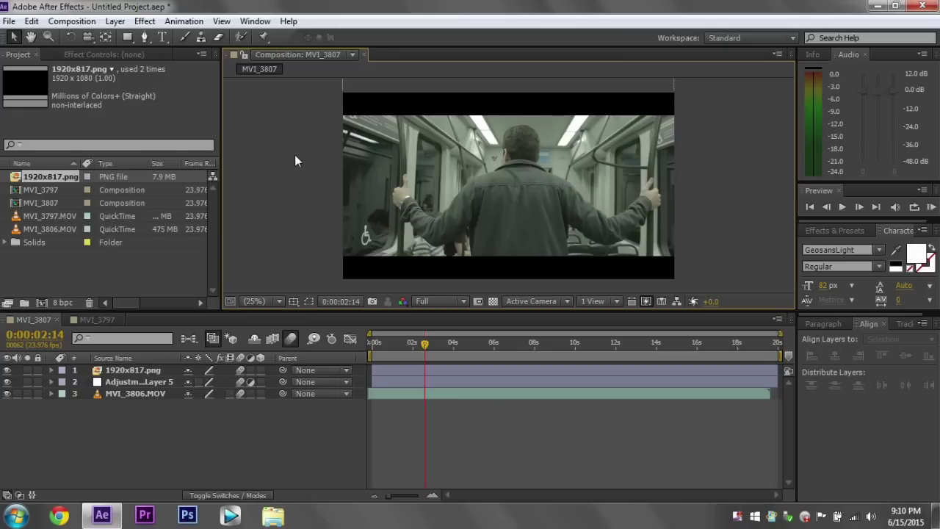
{"action": "left_click", "coordinate": [87, 319]}
{"action": "left_click", "coordinate": [30, 320]}
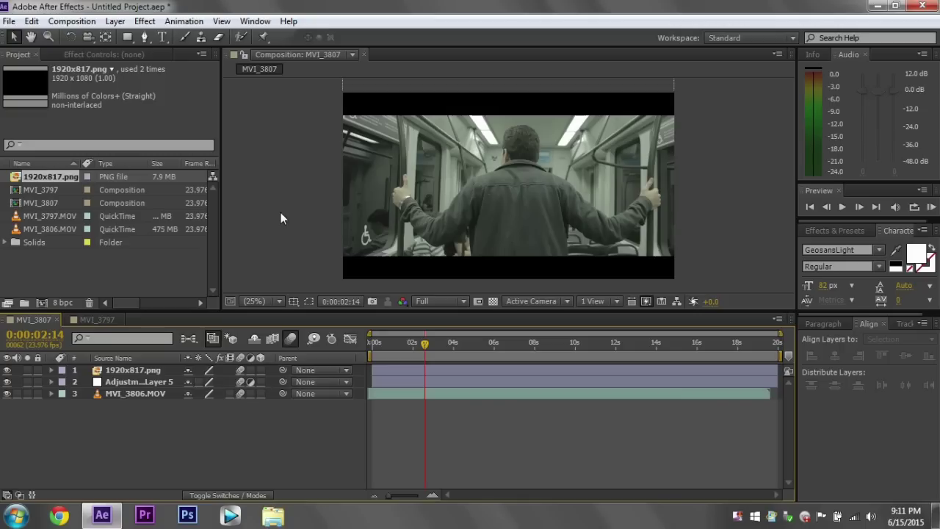
{"action": "left_click", "coordinate": [94, 319]}
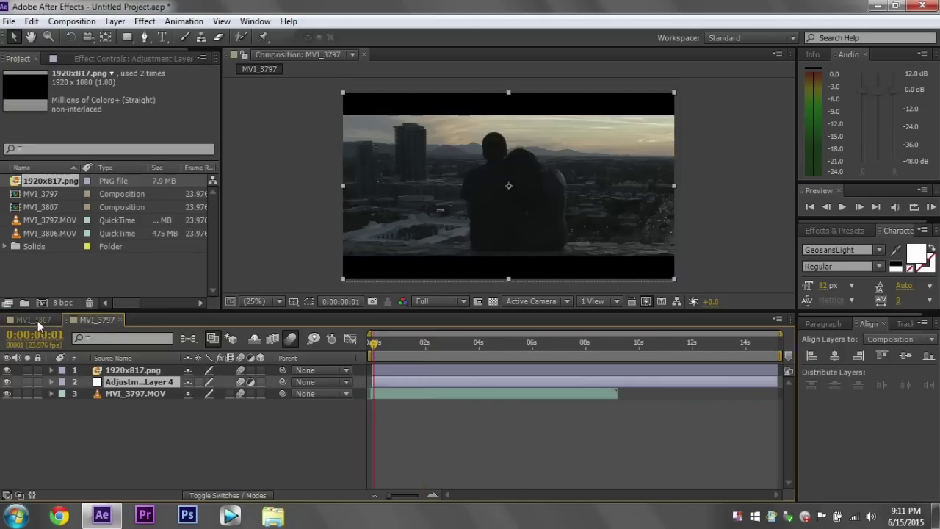
{"action": "left_click", "coordinate": [35, 320]}
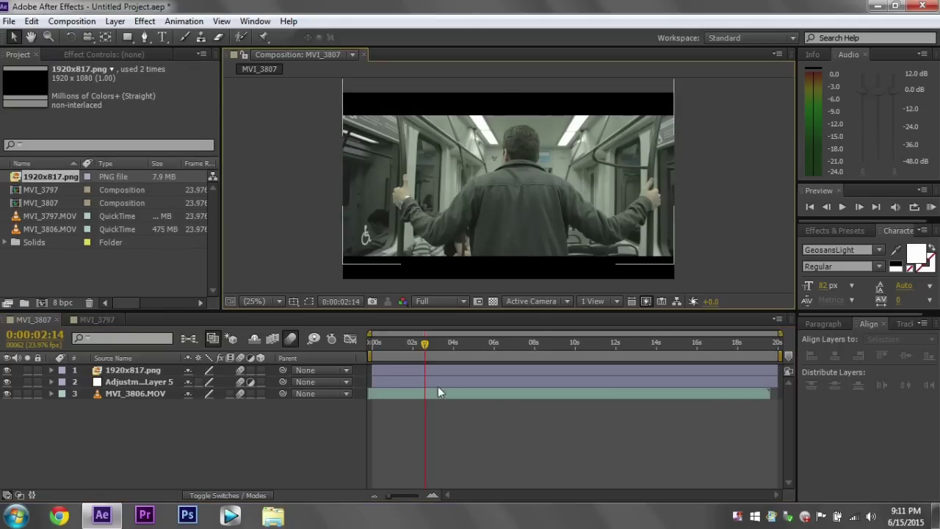
Step: Set the playhead to 0:00:02:21 and select Adjustment Layer 5
{"action": "left_click", "coordinate": [441, 346]}
{"action": "left_click", "coordinate": [431, 343]}
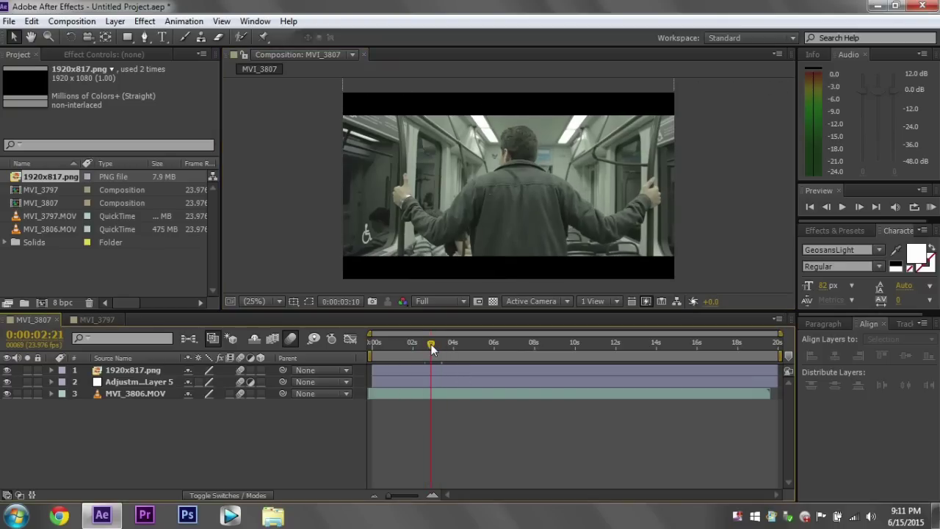
{"action": "left_click", "coordinate": [157, 382]}
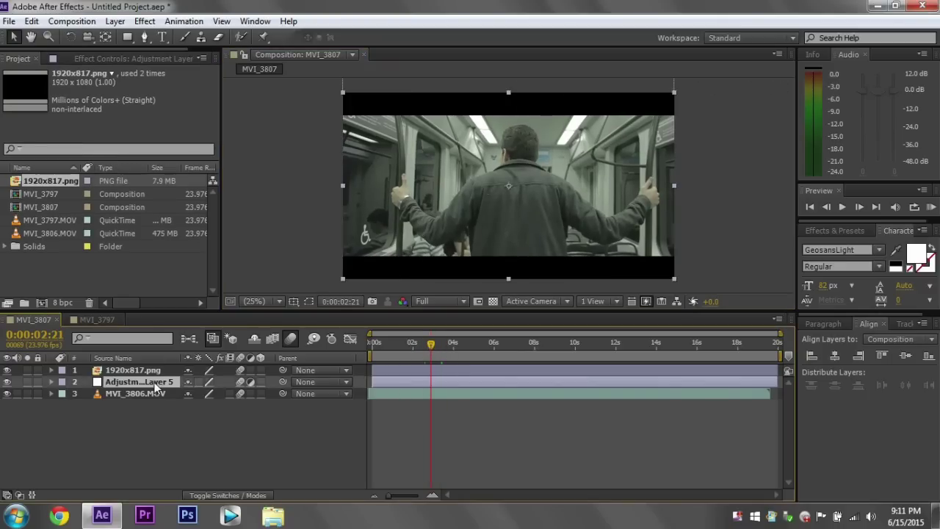
Step: Apply Magic Bullet Looks > Looks to Adjustment Layer 5 and launch its editor on the subway frame
{"action": "left_click", "coordinate": [115, 55]}
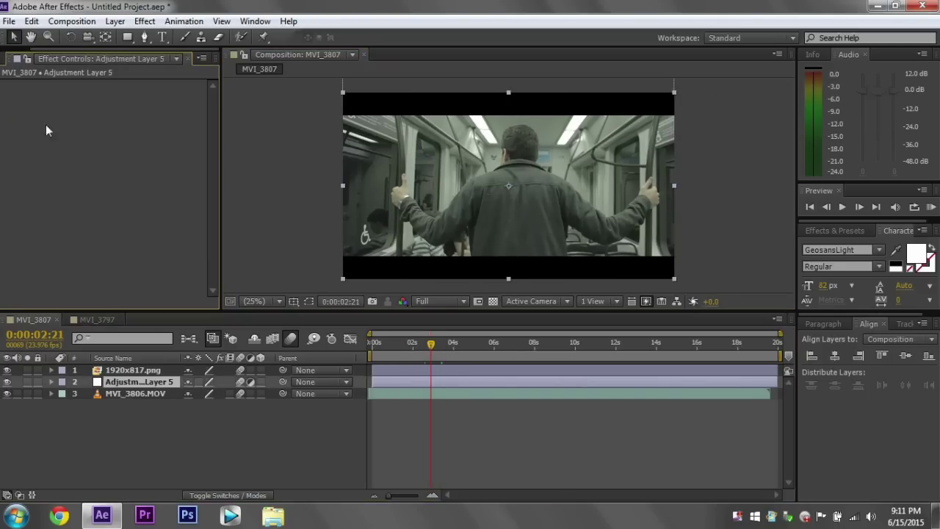
{"action": "left_click", "coordinate": [145, 21]}
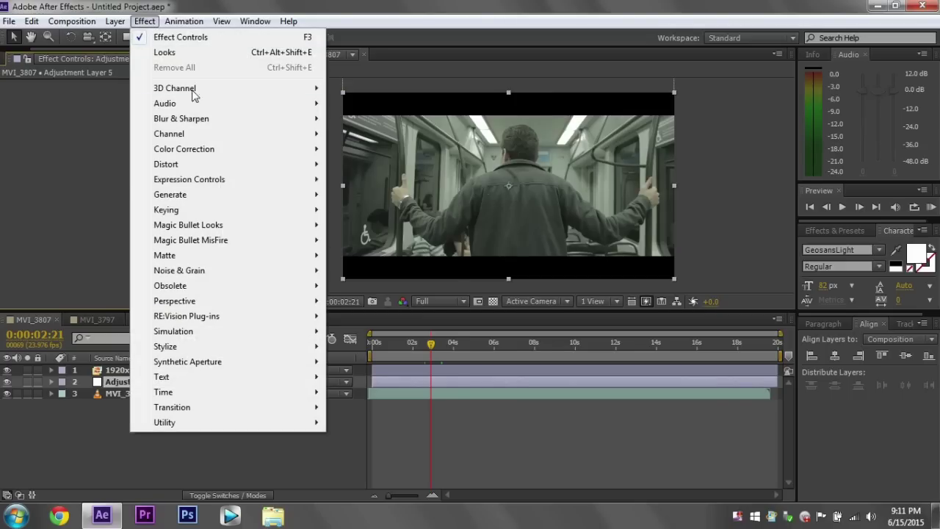
{"action": "mouse_move", "coordinate": [257, 226]}
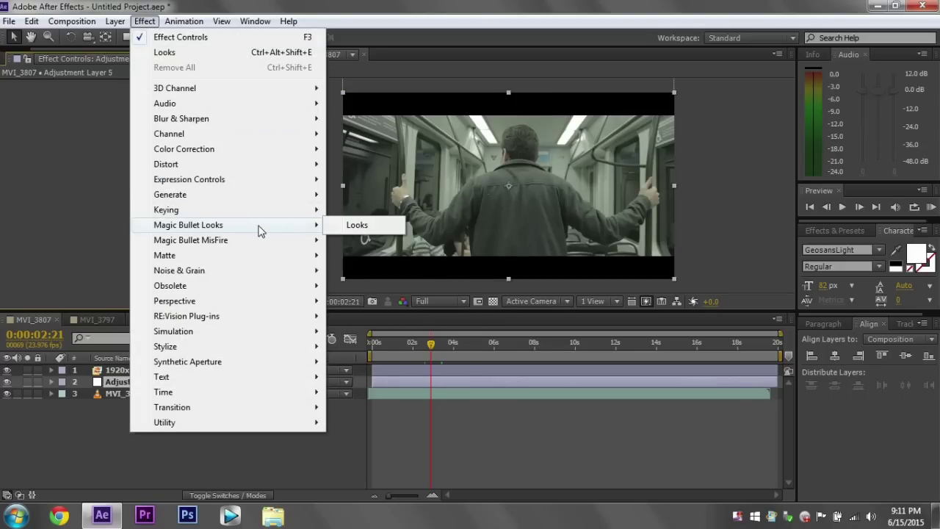
{"action": "left_click", "coordinate": [349, 228]}
{"action": "left_click", "coordinate": [48, 122]}
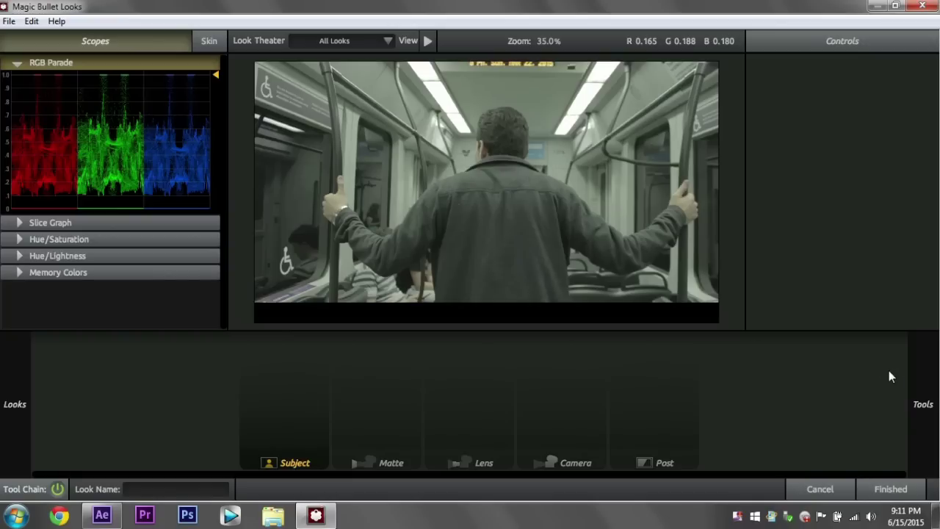
Step: Add an Exposure tool to the Subject chain at +0.25 stops and compare it on and off
{"action": "mouse_move", "coordinate": [921, 411]}
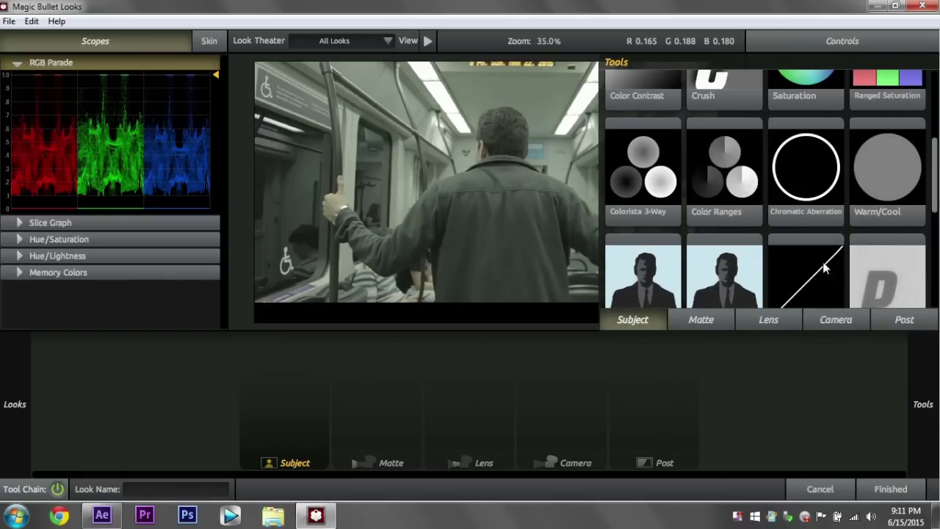
{"action": "scroll", "coordinate": [811, 254], "scroll_direction": "up", "scroll_amount": 3}
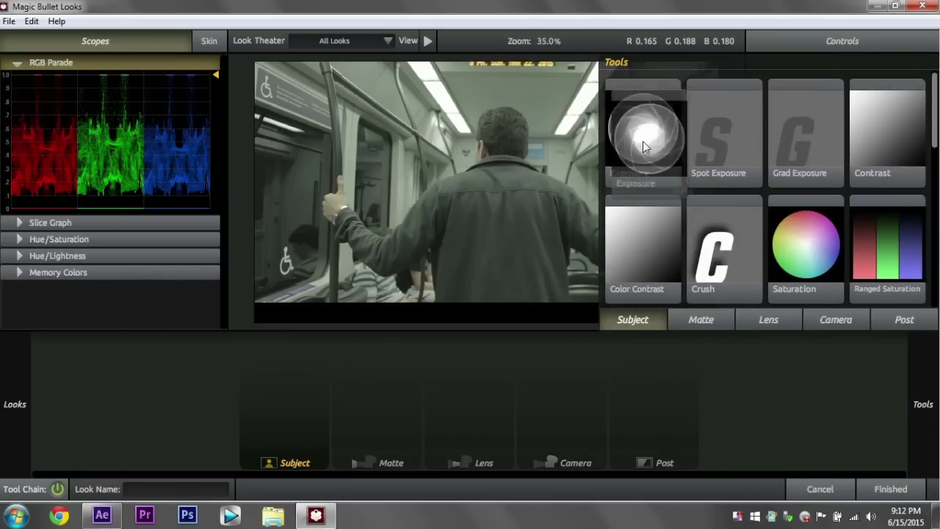
{"action": "left_click_drag", "start_coordinate": [642, 141], "coordinate": [306, 449]}
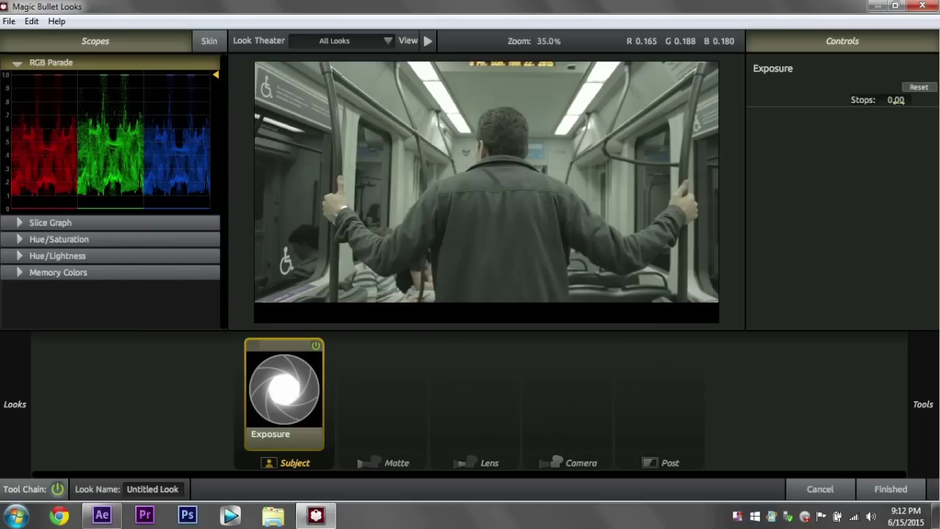
{"action": "left_click", "coordinate": [896, 100]}
{"action": "type", "text": ".25"}
{"action": "key", "text": "Return"}
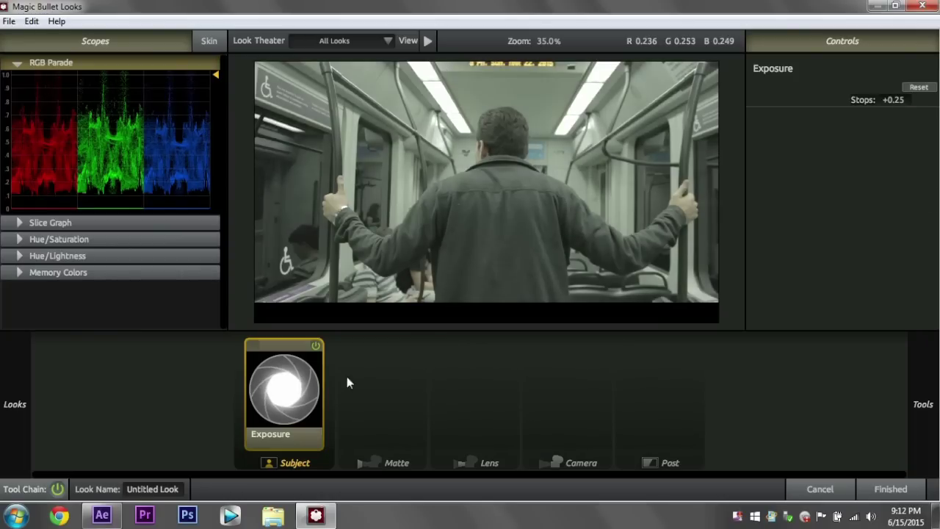
{"action": "left_click", "coordinate": [318, 344]}
{"action": "left_click", "coordinate": [318, 343]}
{"action": "left_click", "coordinate": [317, 343]}
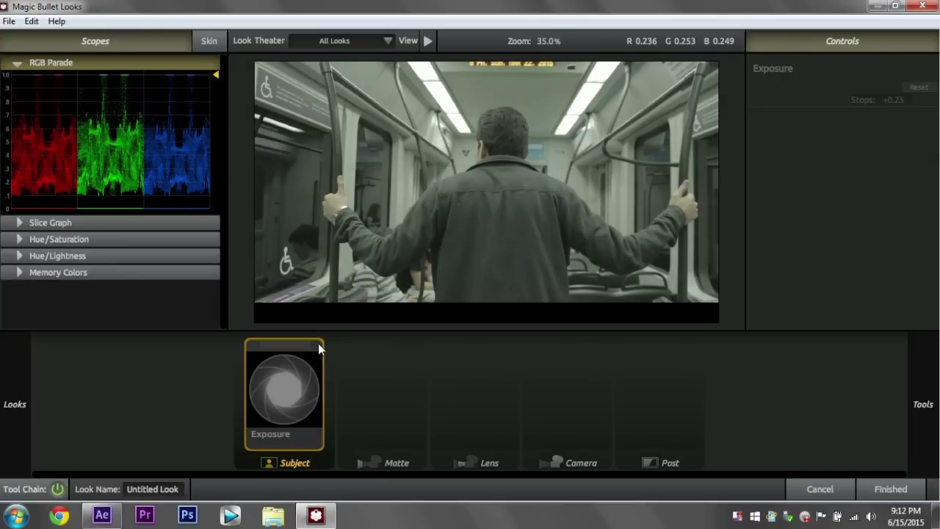
{"action": "left_click", "coordinate": [318, 343]}
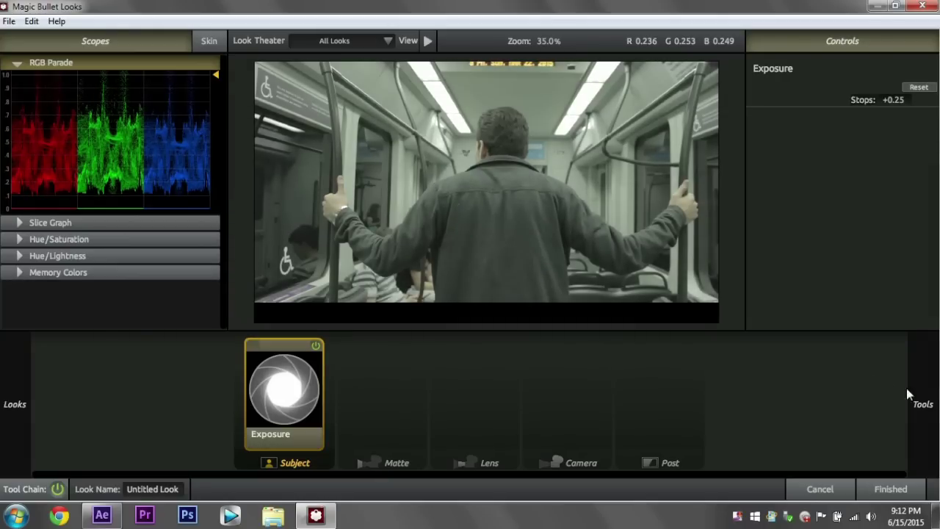
Step: Add a Saturation tool to the Subject chain set to 140%
{"action": "mouse_move", "coordinate": [922, 395]}
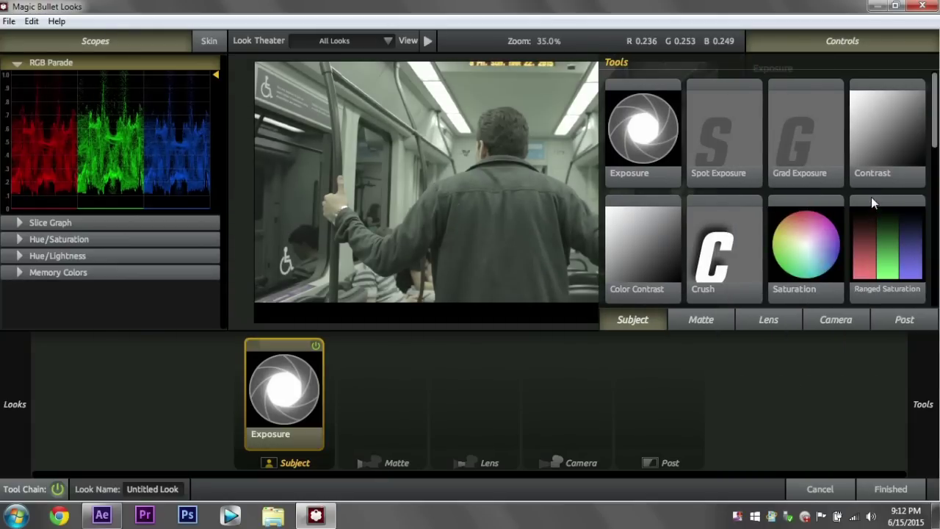
{"action": "left_click_drag", "start_coordinate": [803, 230], "coordinate": [323, 405]}
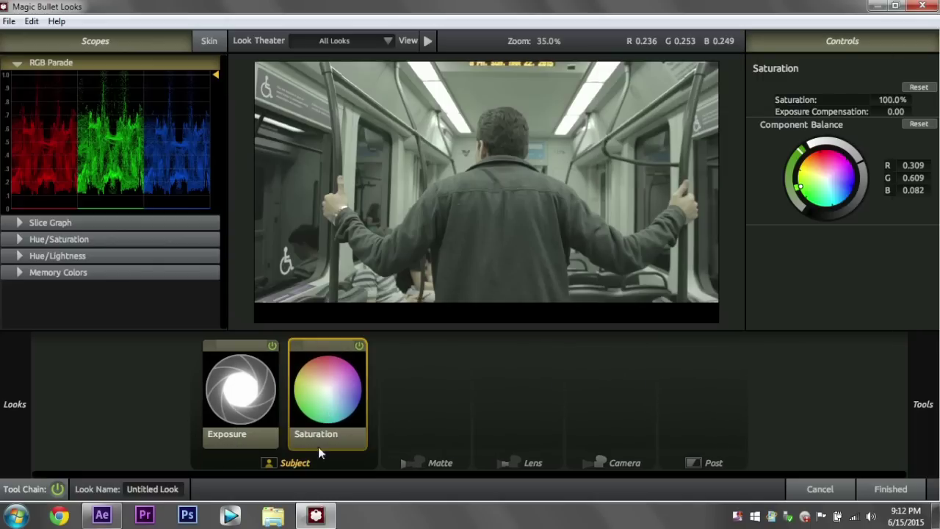
{"action": "left_click", "coordinate": [892, 99]}
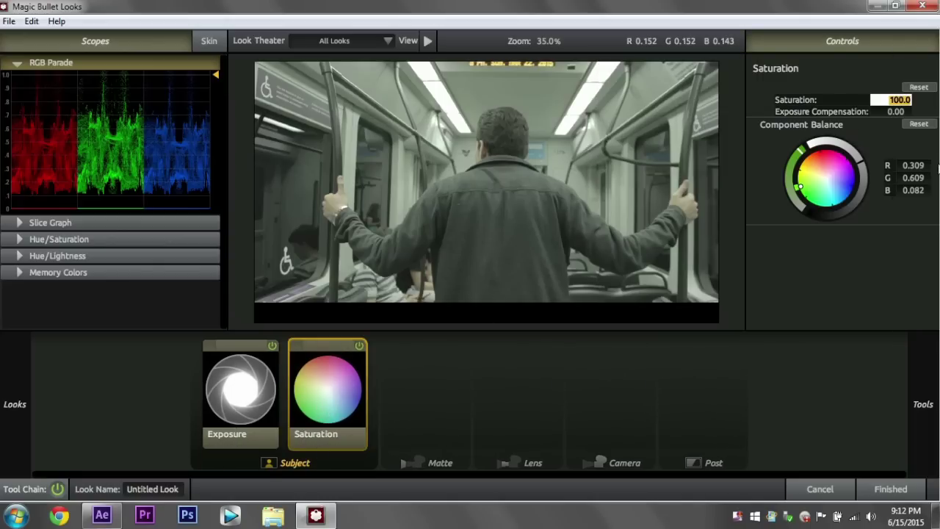
{"action": "type", "text": "140"}
{"action": "key", "text": "Return"}
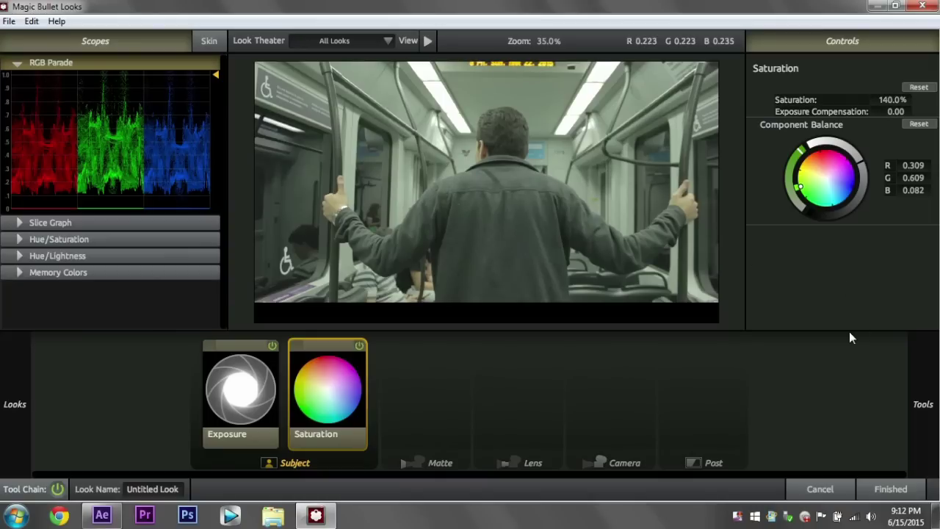
Step: Add a Contrast tool at the end of the Subject chain, boost it, and compare it on and off
{"action": "mouse_move", "coordinate": [918, 404]}
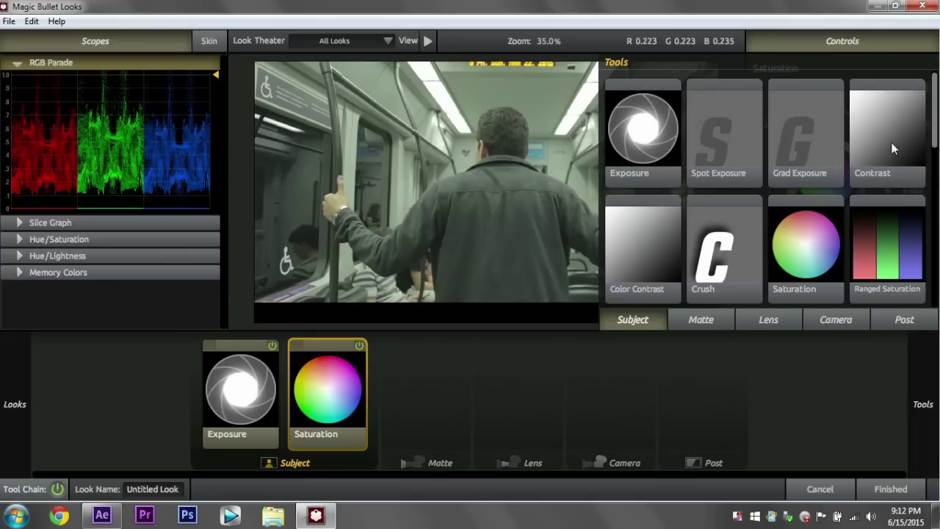
{"action": "left_click_drag", "start_coordinate": [892, 149], "coordinate": [375, 397]}
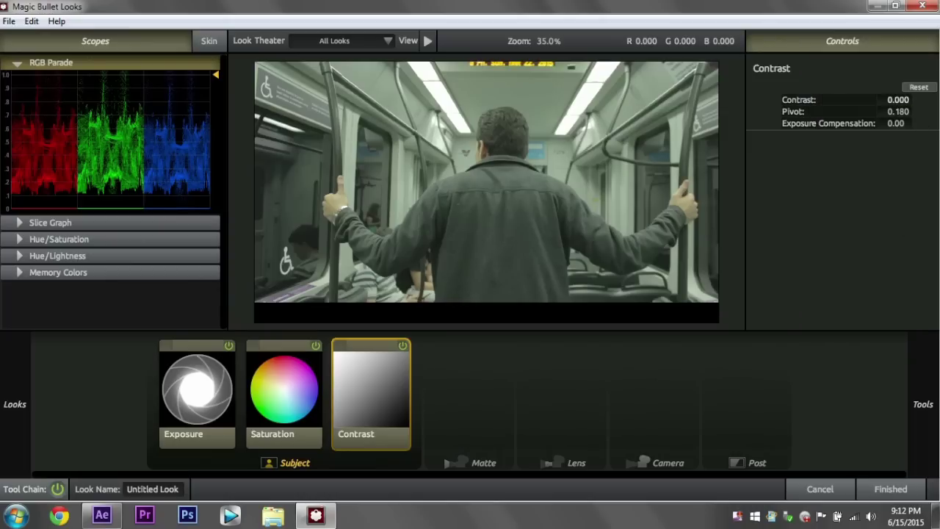
{"action": "left_click", "coordinate": [902, 100]}
{"action": "type", "text": "0.9"}
{"action": "key", "text": "Return"}
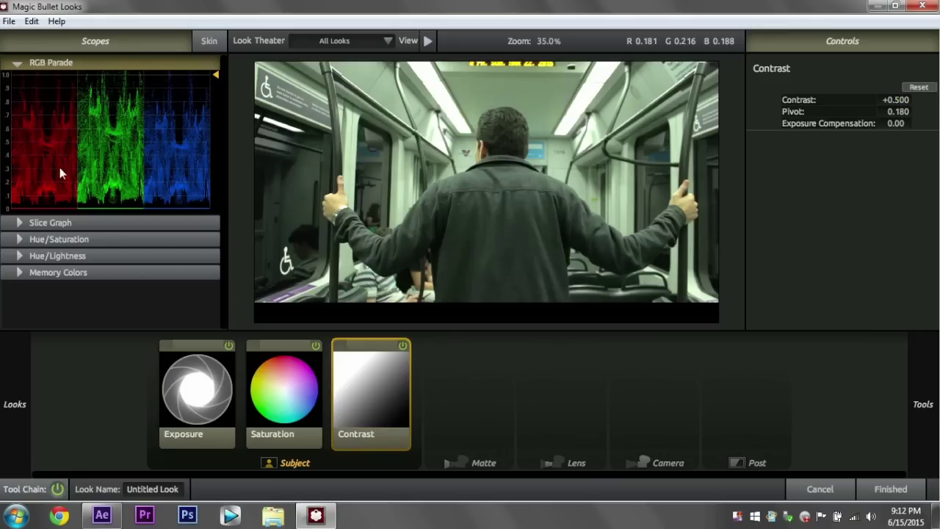
{"action": "left_click", "coordinate": [403, 345]}
{"action": "left_click", "coordinate": [402, 345]}
Step: Add Warm/Cool at the start of the Subject chain with Tint -0.060 to remove the green cast
{"action": "mouse_move", "coordinate": [928, 424]}
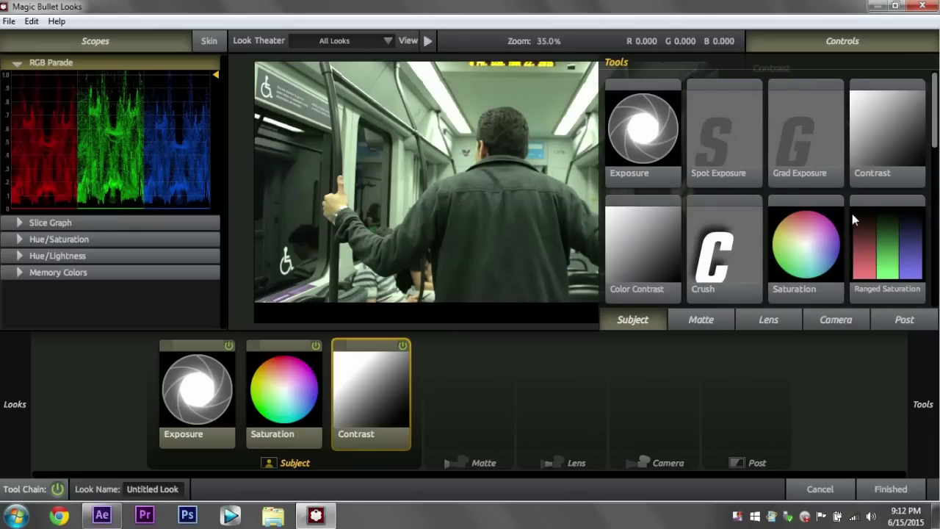
{"action": "scroll", "coordinate": [851, 214], "scroll_direction": "down", "scroll_amount": 2}
{"action": "left_click_drag", "start_coordinate": [901, 209], "coordinate": [172, 386]}
{"action": "left_click", "coordinate": [898, 111]}
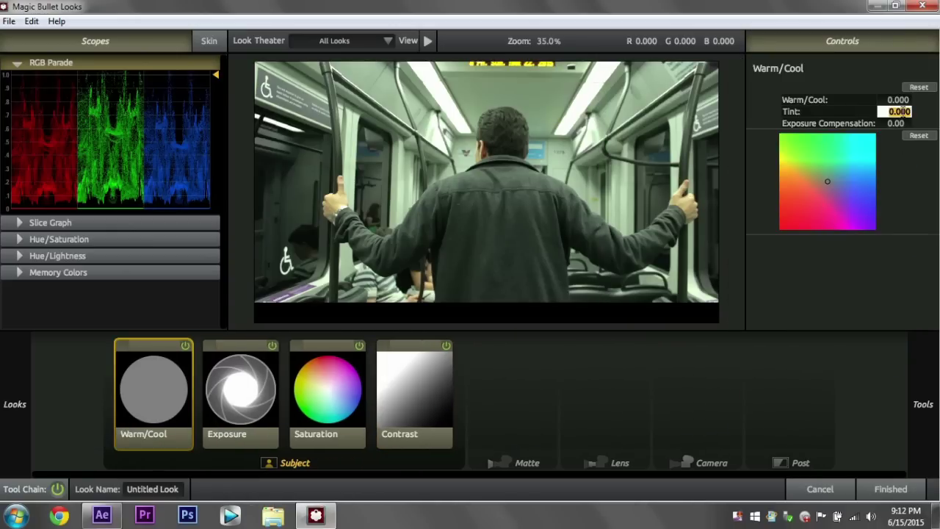
{"action": "type", "text": "0.15"}
{"action": "key", "text": "Return"}
{"action": "left_click_drag", "start_coordinate": [899, 111], "coordinate": [858, 111]}
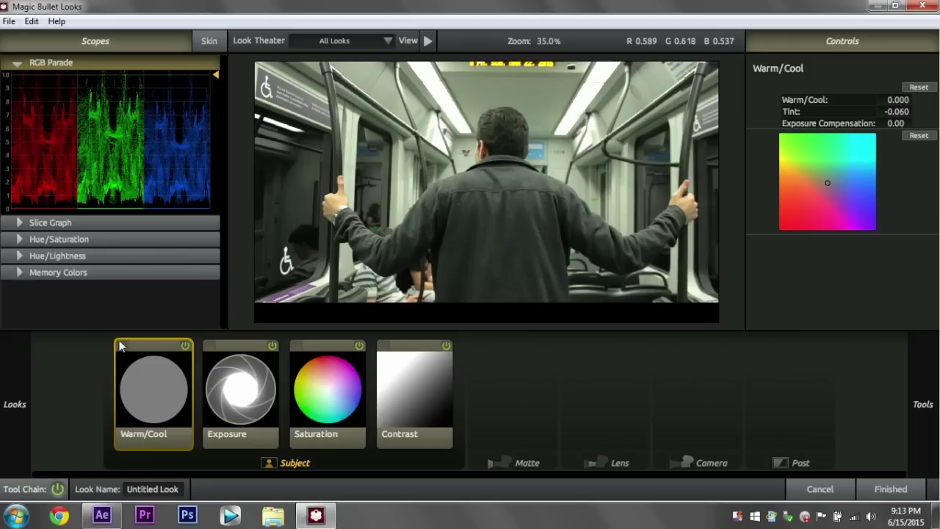
{"action": "left_click", "coordinate": [185, 345]}
{"action": "left_click", "coordinate": [185, 345]}
Step: Review the Exposure, Saturation and Contrast tool settings
{"action": "left_click", "coordinate": [238, 390]}
{"action": "left_click", "coordinate": [325, 400]}
{"action": "left_click", "coordinate": [421, 380]}
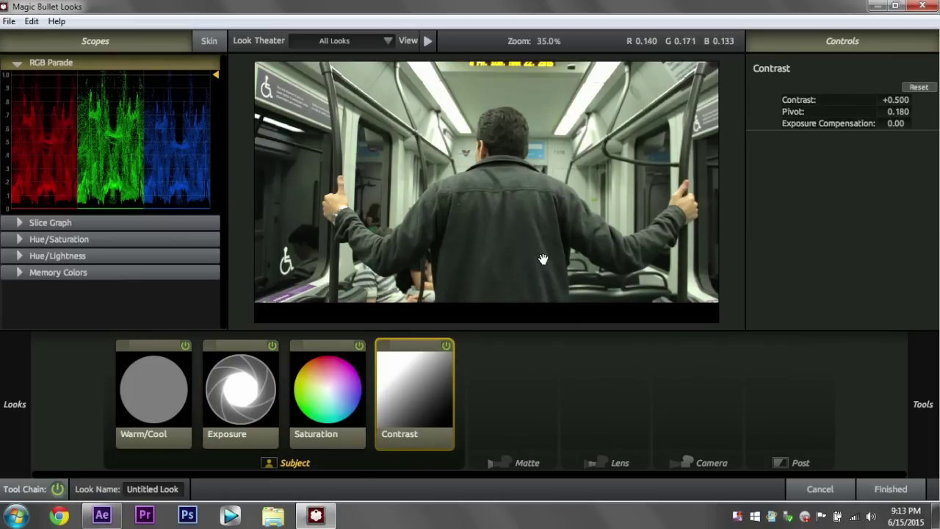
Step: Add Warm/Cool to the Post stage, trying and then resetting Warm/Cool and Tint shifts
{"action": "mouse_move", "coordinate": [918, 402]}
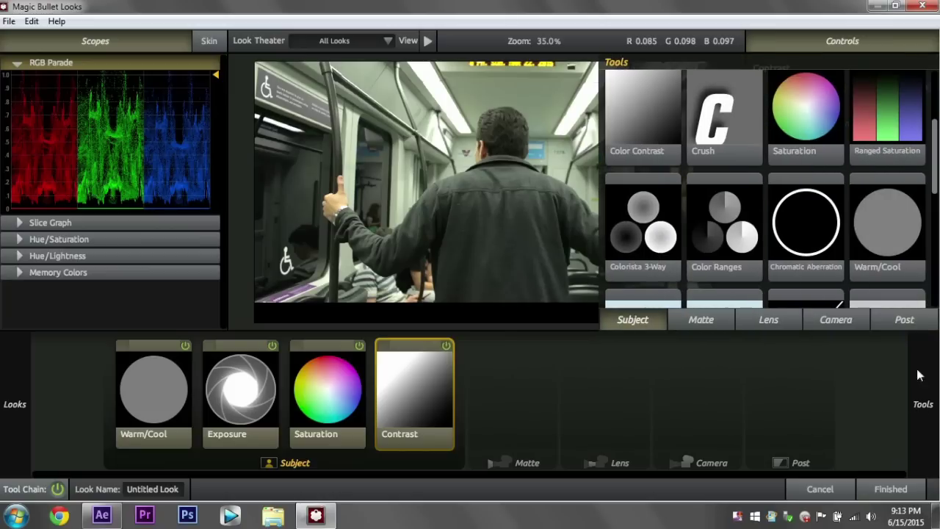
{"action": "left_click", "coordinate": [905, 327]}
{"action": "scroll", "coordinate": [829, 242], "scroll_direction": "down", "scroll_amount": 3}
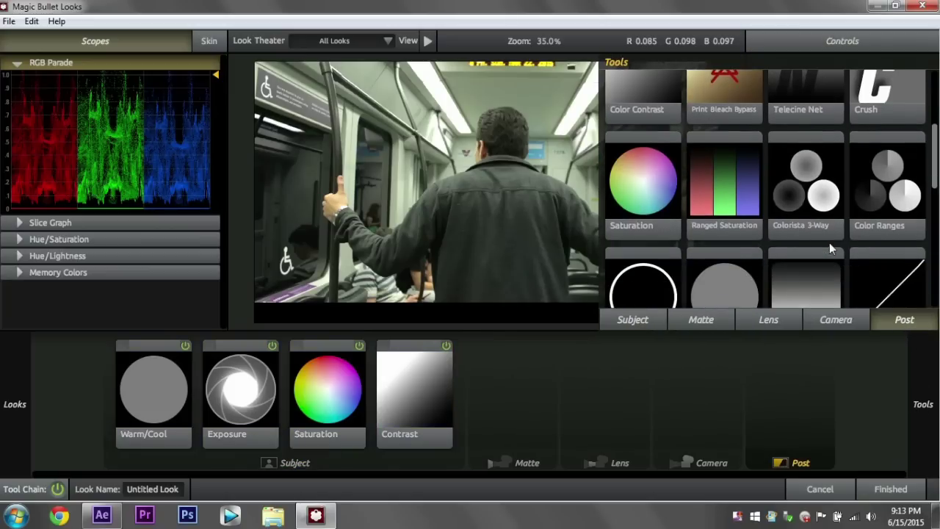
{"action": "left_click_drag", "start_coordinate": [727, 216], "coordinate": [792, 399]}
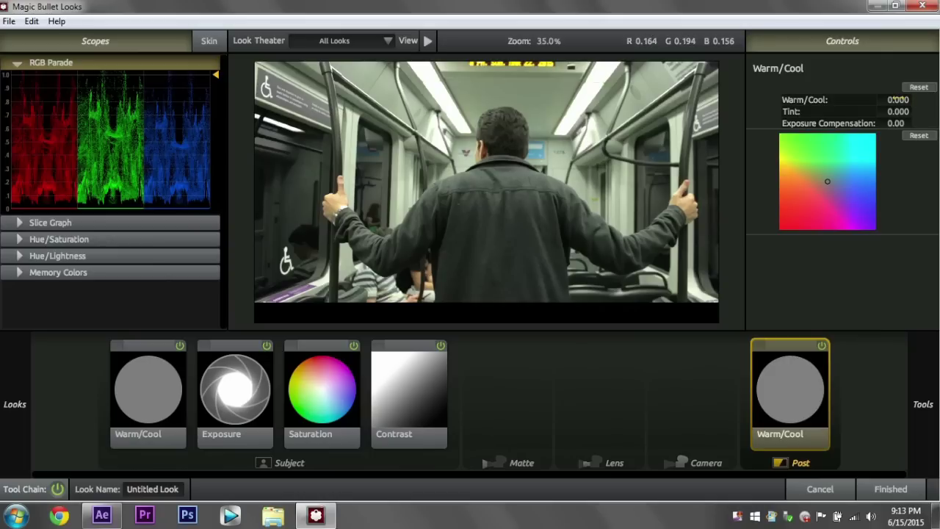
{"action": "mouse_move", "coordinate": [890, 99]}
{"action": "left_mouse_down"}
{"action": "mouse_move", "coordinate": [933, 99]}
{"action": "mouse_move", "coordinate": [894, 100]}
{"action": "left_mouse_up"}
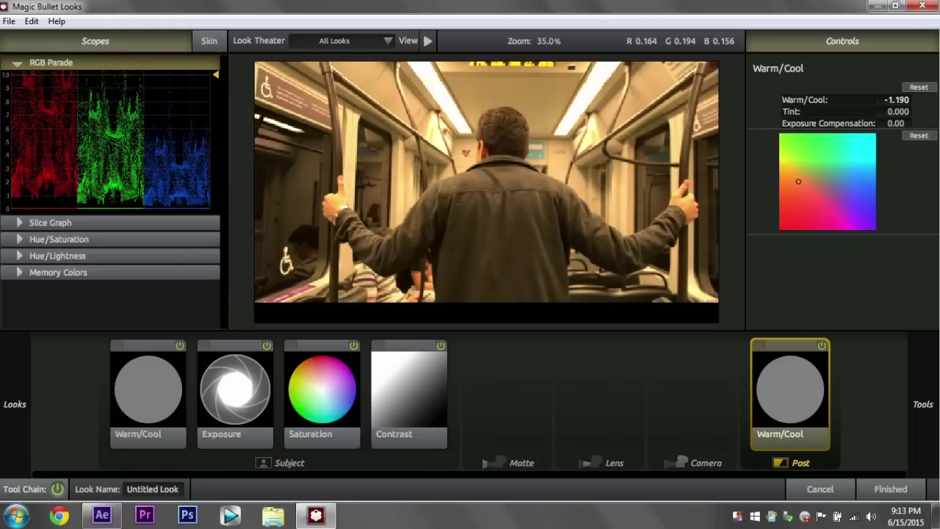
{"action": "left_click", "coordinate": [921, 87]}
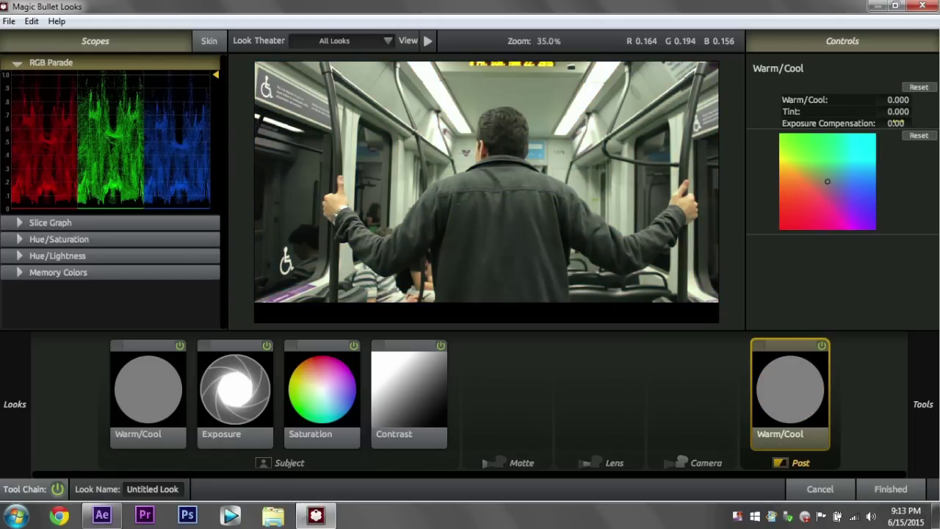
{"action": "left_click_drag", "start_coordinate": [896, 111], "coordinate": [862, 110]}
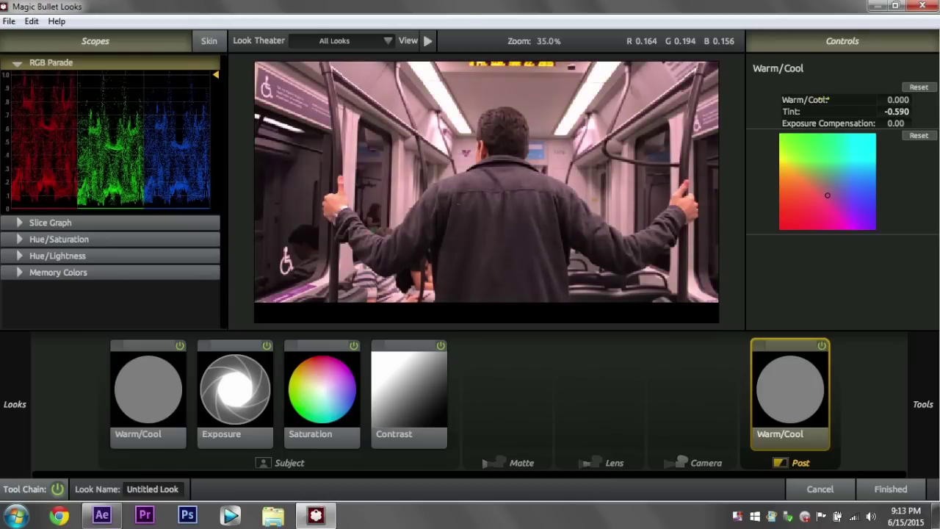
{"action": "left_click", "coordinate": [922, 89]}
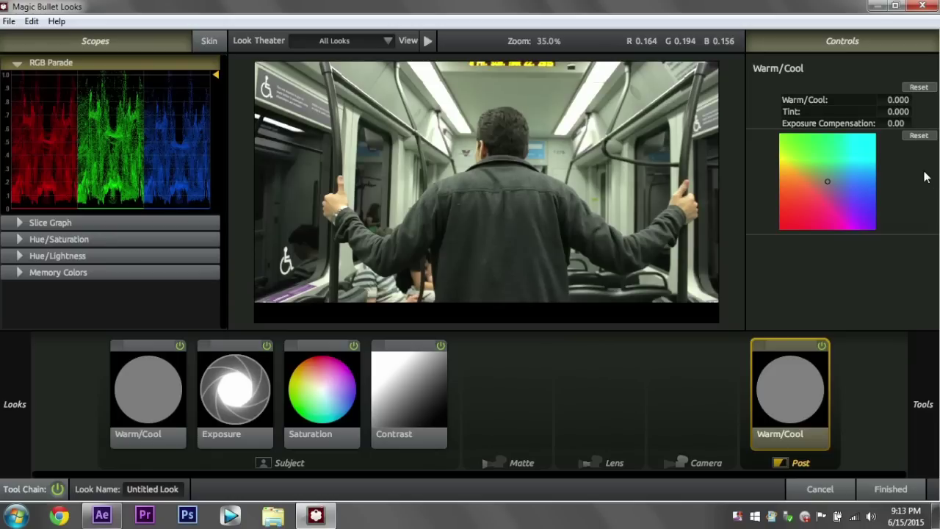
Step: Set the Post Warm/Cool to +0.450 and Tint to -0.050
{"action": "left_click", "coordinate": [895, 99]}
{"action": "type", "text": "0.28"}
{"action": "key", "text": "Return"}
{"action": "left_click_drag", "start_coordinate": [895, 100], "coordinate": [911, 99]}
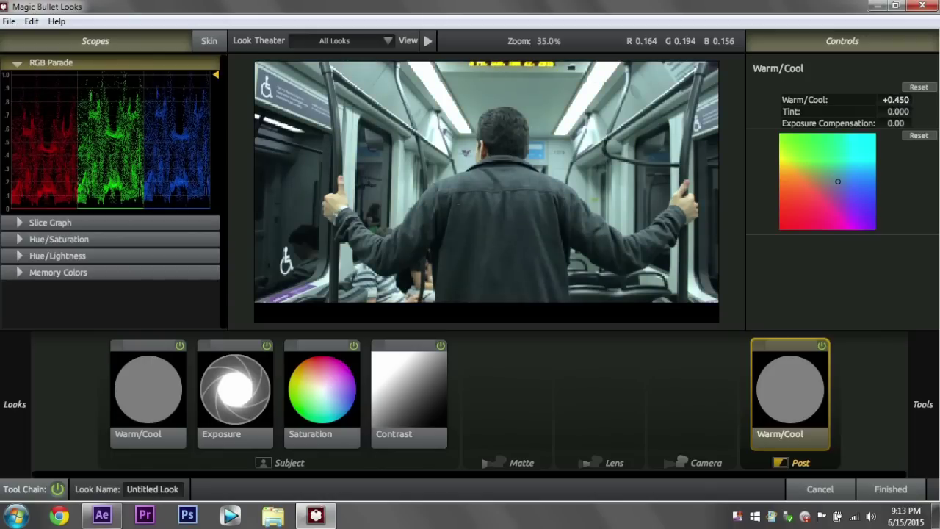
{"action": "key", "text": "ctrl+z"}
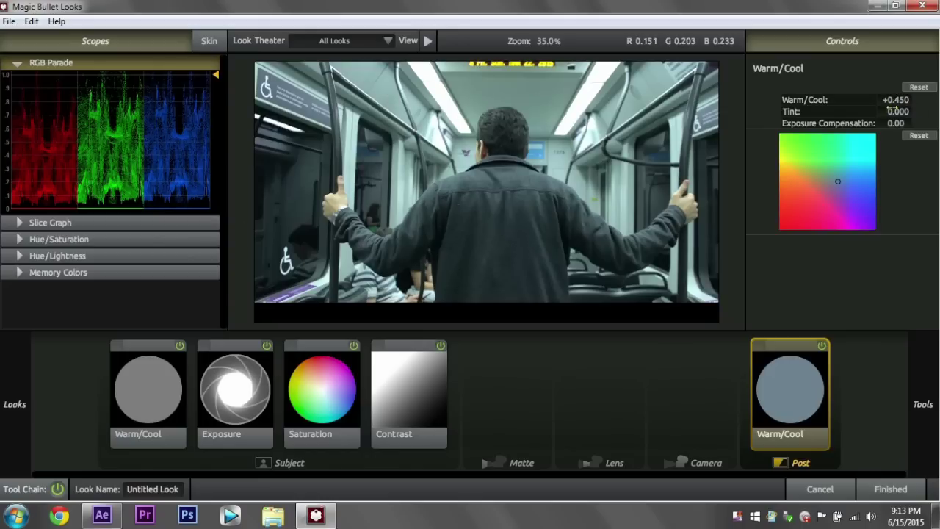
{"action": "mouse_move", "coordinate": [897, 110]}
{"action": "left_mouse_down"}
{"action": "mouse_move", "coordinate": [914, 111]}
{"action": "mouse_move", "coordinate": [880, 111]}
{"action": "left_mouse_up"}
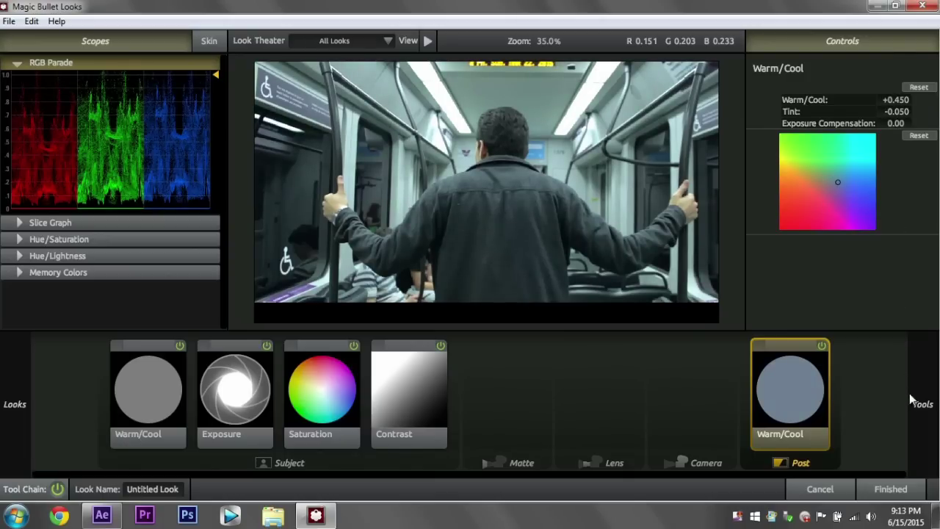
Step: Add Colorista 3-Way to the Post stage, pushing midtones toward cyan-blue and shadows slightly blue
{"action": "mouse_move", "coordinate": [911, 402]}
{"action": "scroll", "coordinate": [868, 247], "scroll_direction": "down", "scroll_amount": 1}
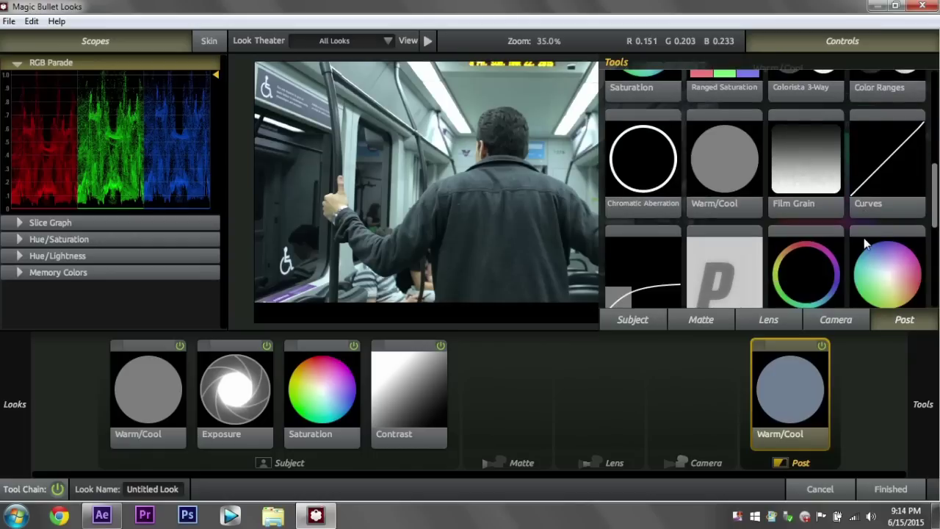
{"action": "scroll", "coordinate": [851, 213], "scroll_direction": "up", "scroll_amount": 2}
{"action": "left_click_drag", "start_coordinate": [824, 154], "coordinate": [851, 394]}
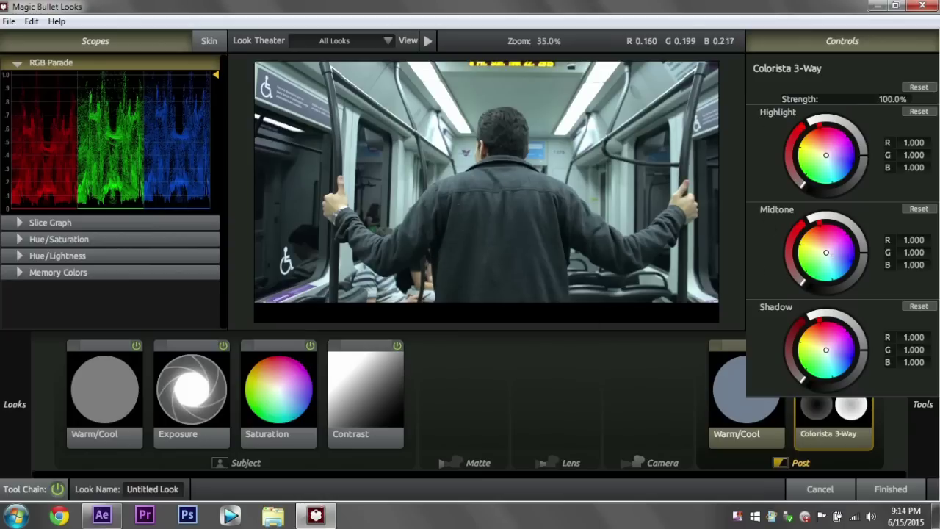
{"action": "left_click_drag", "start_coordinate": [825, 251], "coordinate": [895, 256]}
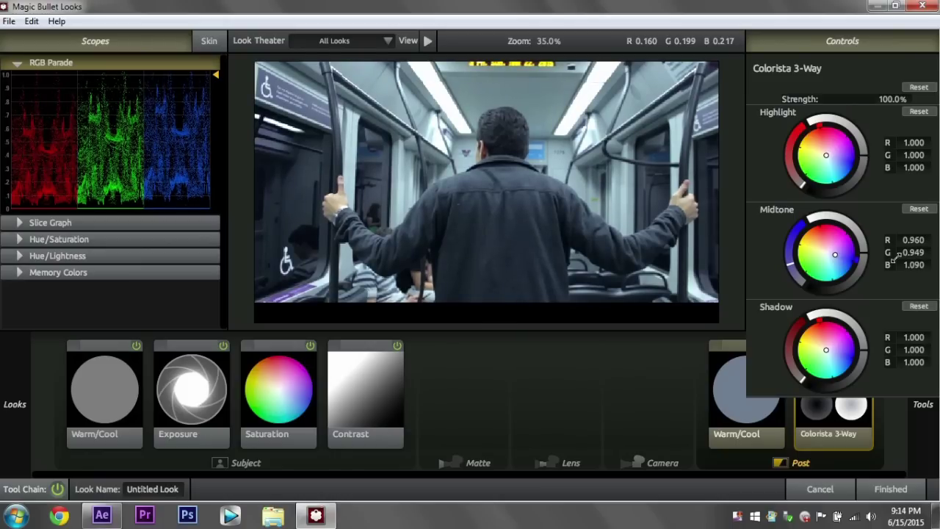
{"action": "left_click_drag", "start_coordinate": [835, 254], "coordinate": [621, 195]}
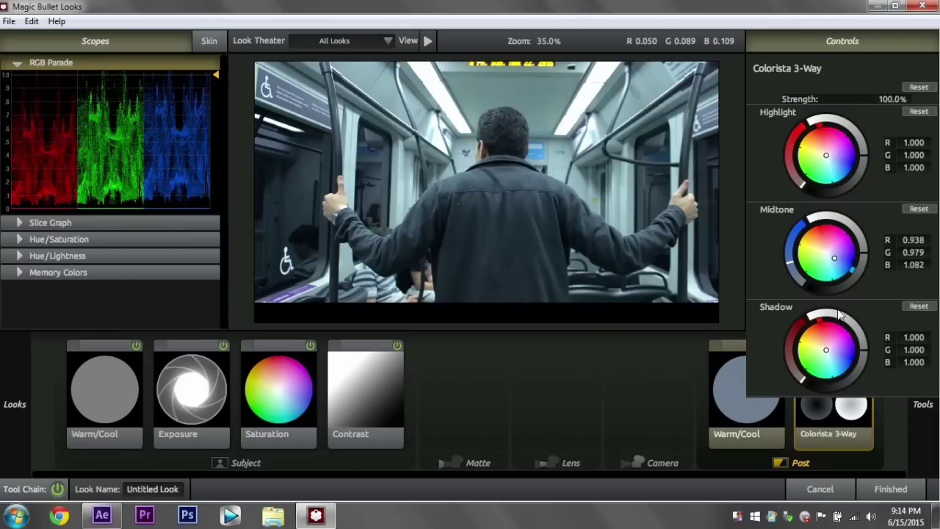
{"action": "left_click_drag", "start_coordinate": [834, 353], "coordinate": [784, 365]}
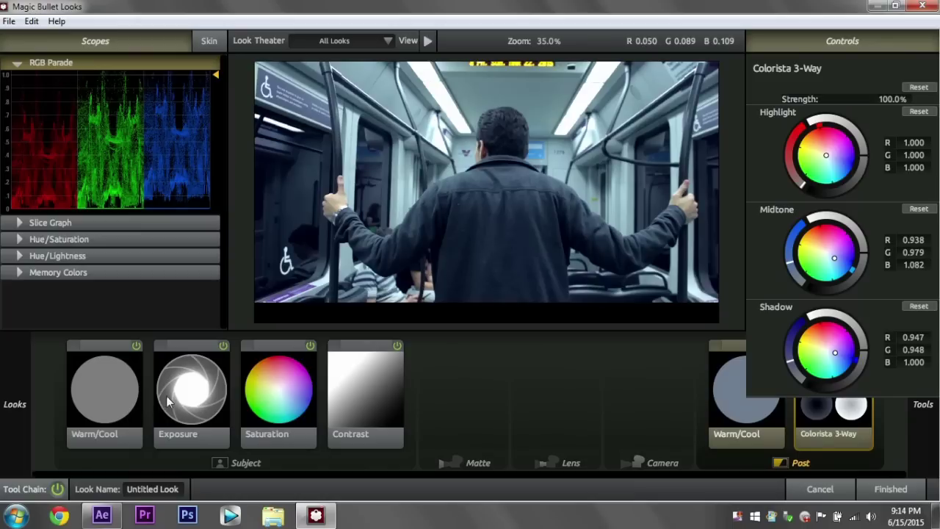
Step: Raise the Subject Contrast to +0.830
{"action": "left_click", "coordinate": [369, 383]}
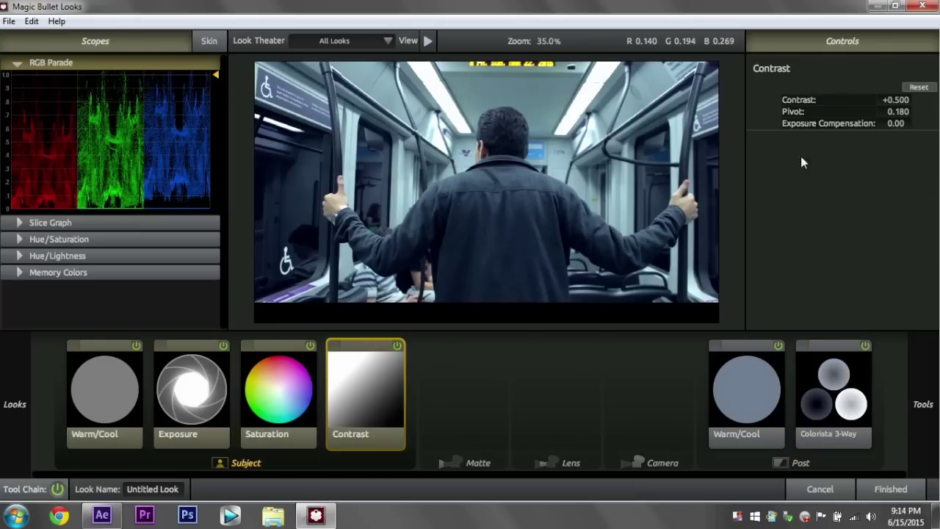
{"action": "double_click", "coordinate": [895, 99]}
{"action": "type", "text": "0.75"}
{"action": "key", "text": "Return"}
{"action": "left_click_drag", "start_coordinate": [895, 99], "coordinate": [911, 99]}
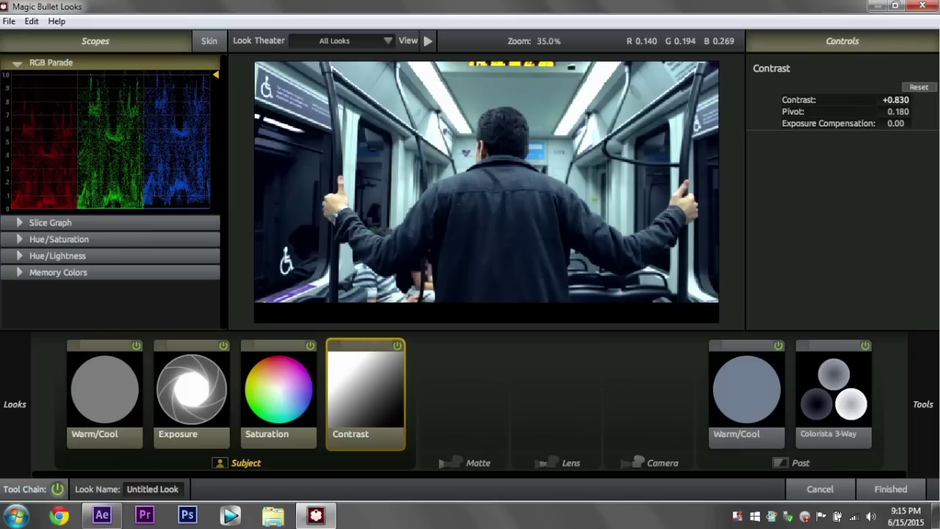
Step: Recheck Colorista 3-Way and ease the Post Warm/Cool value down
{"action": "left_click", "coordinate": [815, 387]}
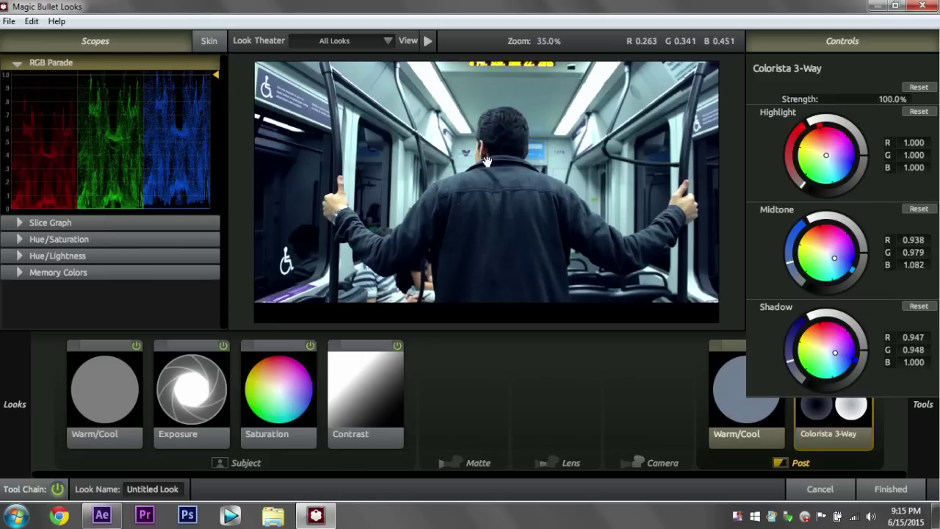
{"action": "left_click", "coordinate": [747, 414]}
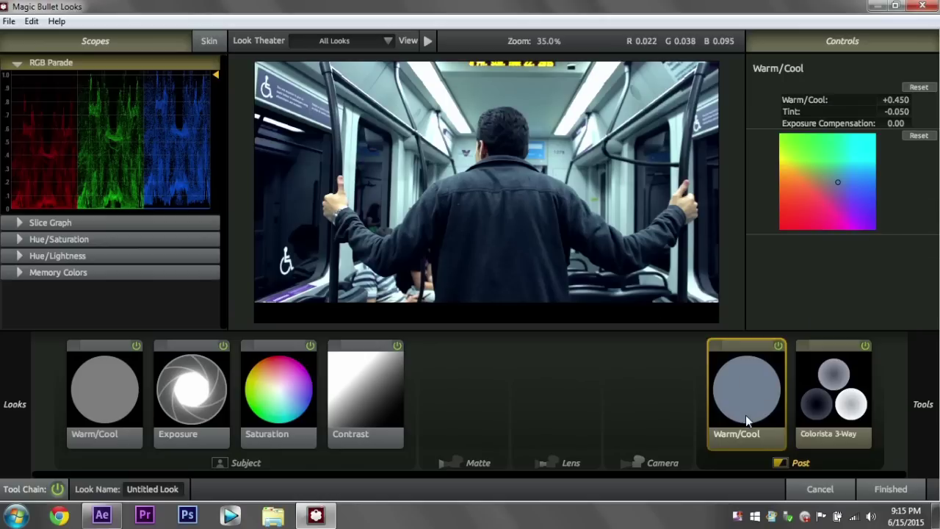
{"action": "left_click_drag", "start_coordinate": [899, 100], "coordinate": [878, 100]}
Step: Trial a Grad Exposure in the Camera stage at +6.60 stops, then remove it from the chain
{"action": "mouse_move", "coordinate": [933, 382]}
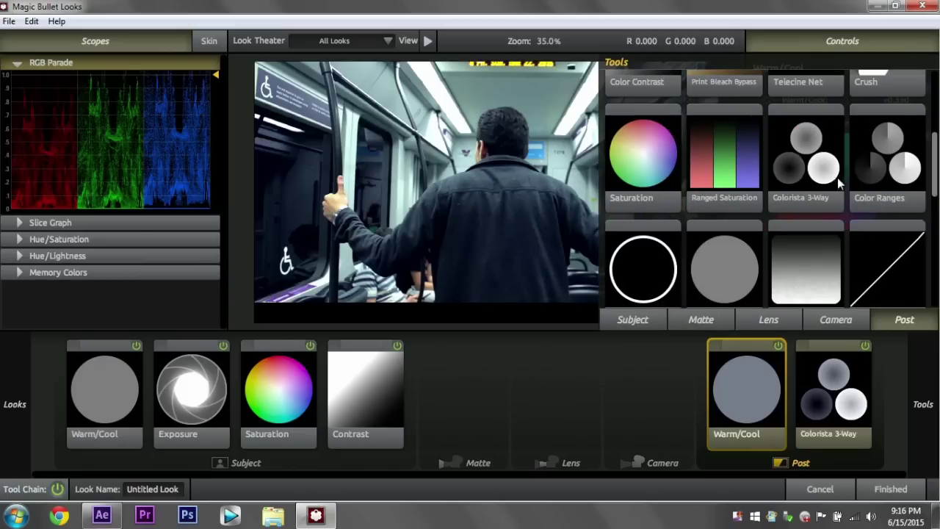
{"action": "scroll", "coordinate": [842, 189], "scroll_direction": "up", "scroll_amount": 3}
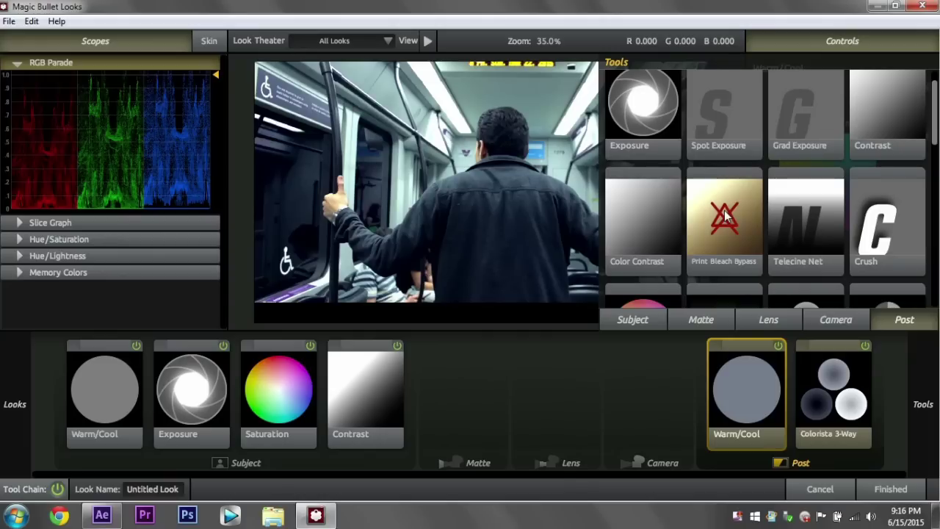
{"action": "scroll", "coordinate": [837, 234], "scroll_direction": "down", "scroll_amount": 1}
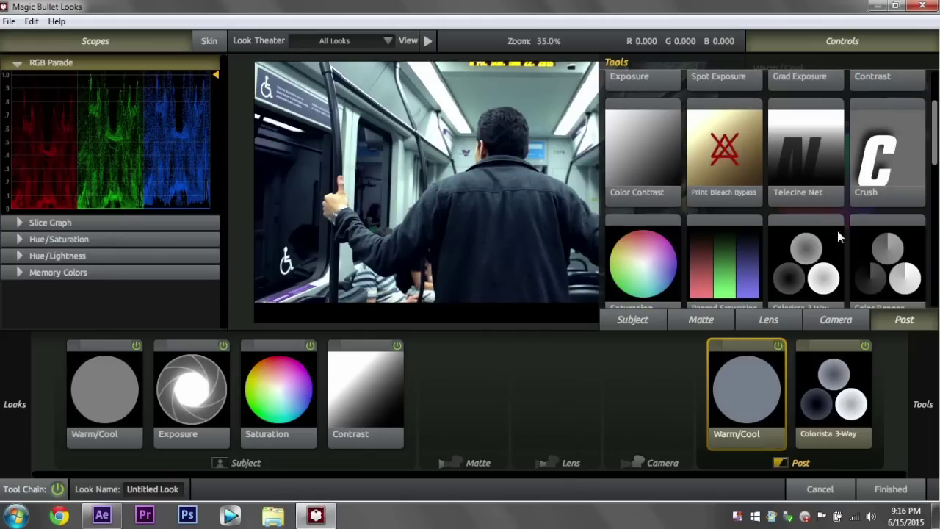
{"action": "scroll", "coordinate": [837, 234], "scroll_direction": "up", "scroll_amount": 1}
{"action": "scroll", "coordinate": [837, 230], "scroll_direction": "up", "scroll_amount": 1}
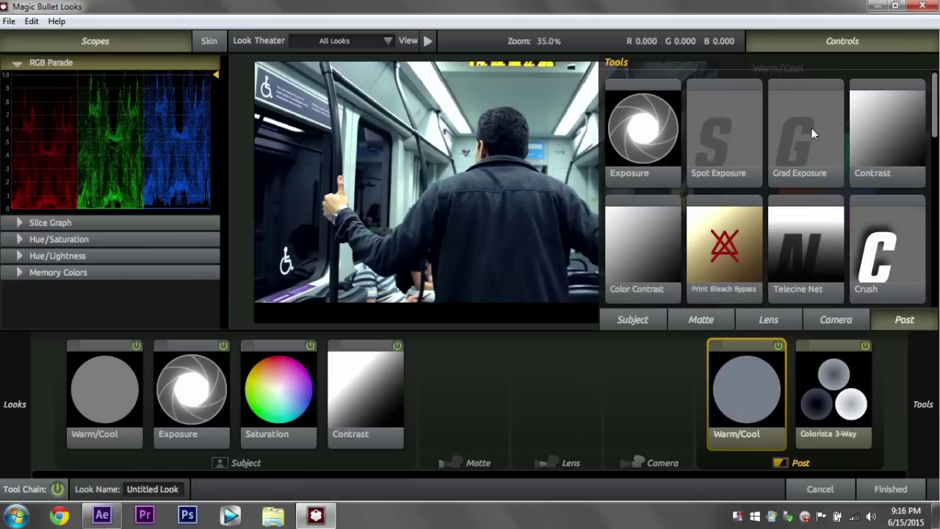
{"action": "left_click_drag", "start_coordinate": [815, 127], "coordinate": [683, 433]}
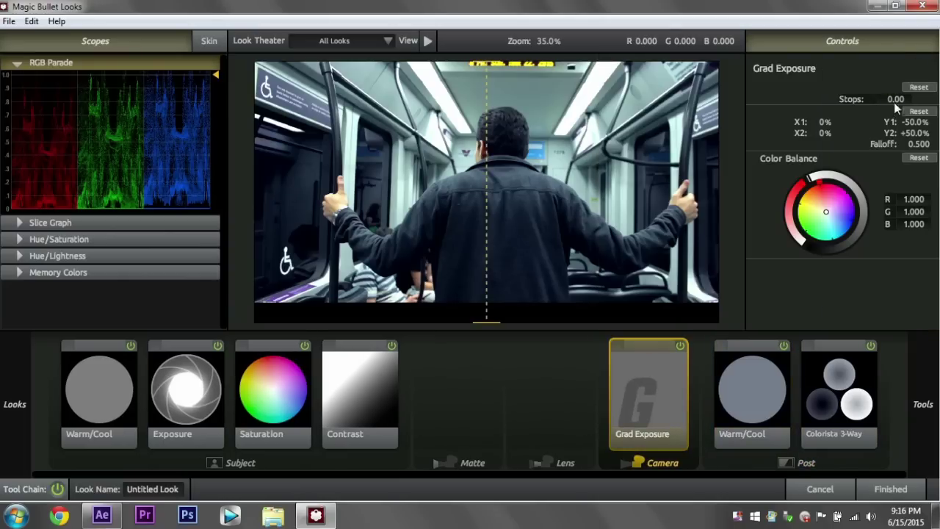
{"action": "left_click_drag", "start_coordinate": [892, 101], "coordinate": [939, 102]}
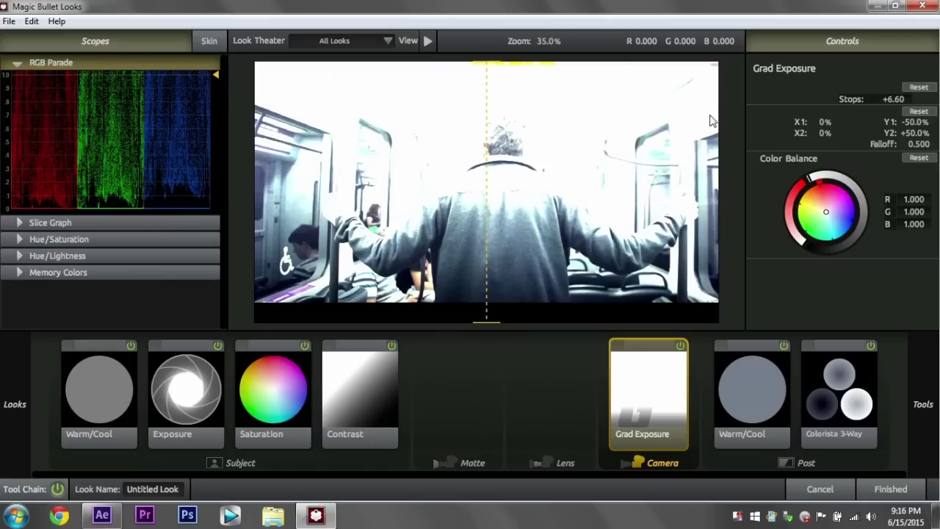
{"action": "left_click_drag", "start_coordinate": [632, 406], "coordinate": [819, 201]}
{"action": "mouse_move", "coordinate": [923, 404]}
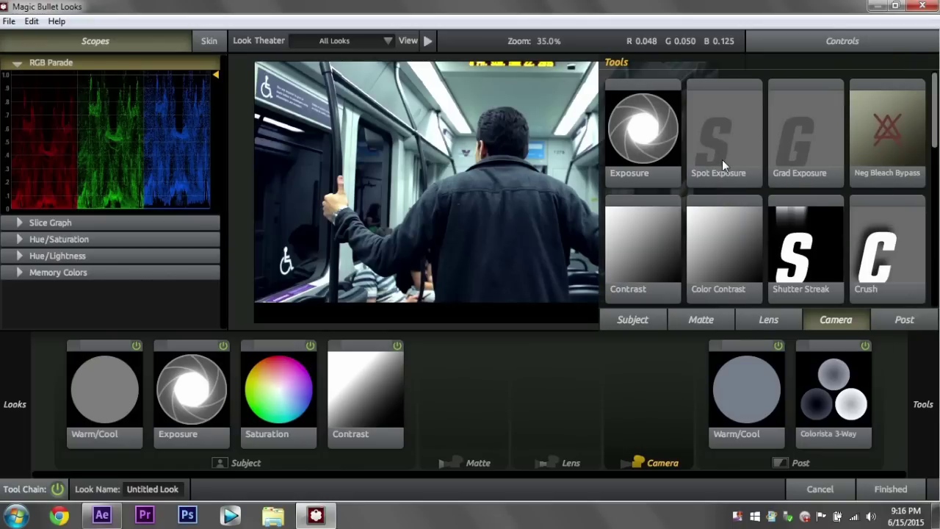
Step: Add a Lens-stage Vignette, tighten its spread around the subject, then remove it
{"action": "left_click", "coordinate": [769, 319]}
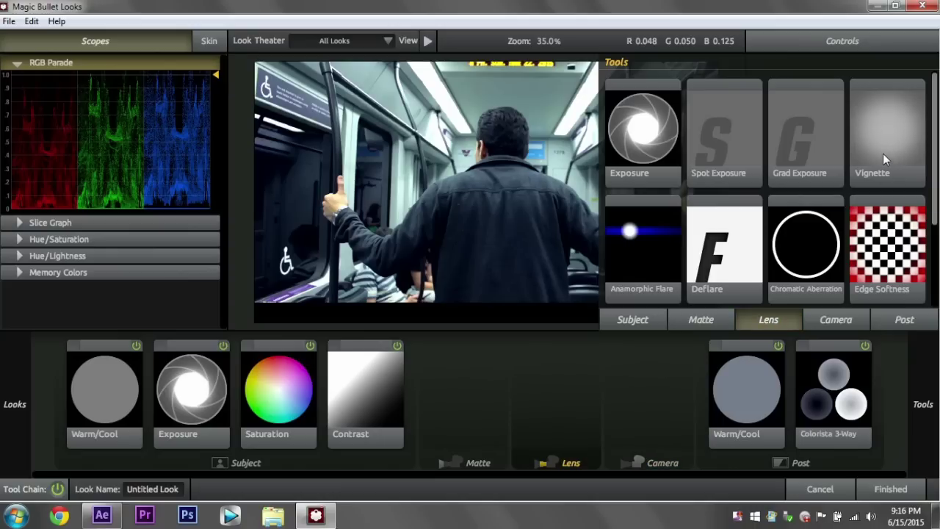
{"action": "left_click_drag", "start_coordinate": [889, 138], "coordinate": [599, 405]}
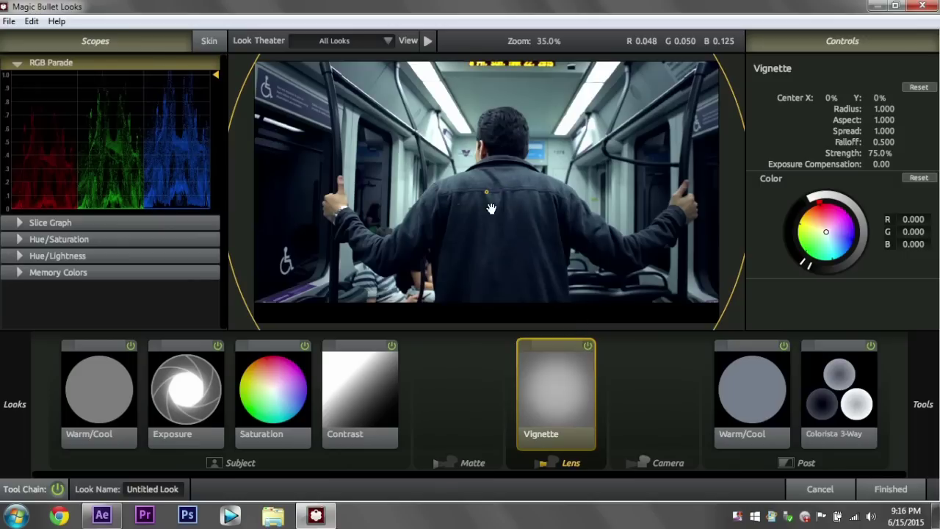
{"action": "left_click_drag", "start_coordinate": [489, 192], "coordinate": [590, 243]}
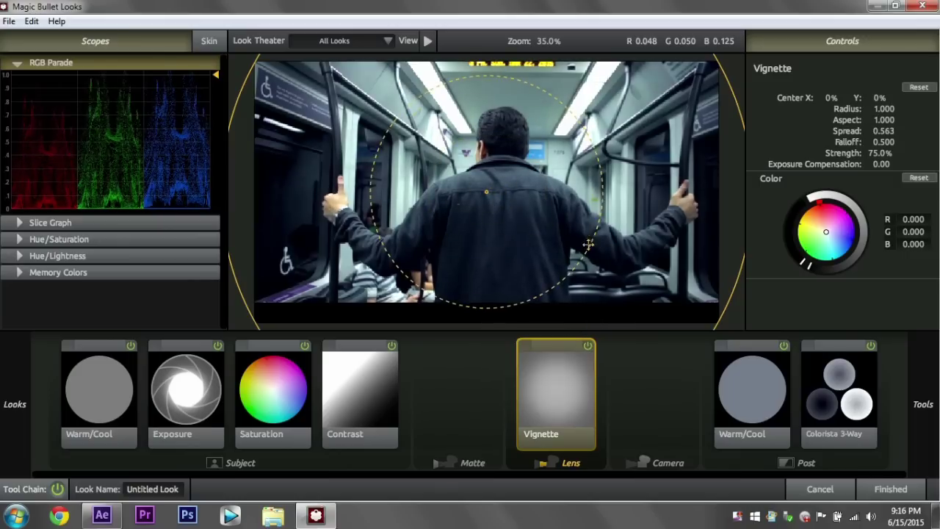
{"action": "left_click_drag", "start_coordinate": [541, 373], "coordinate": [813, 175]}
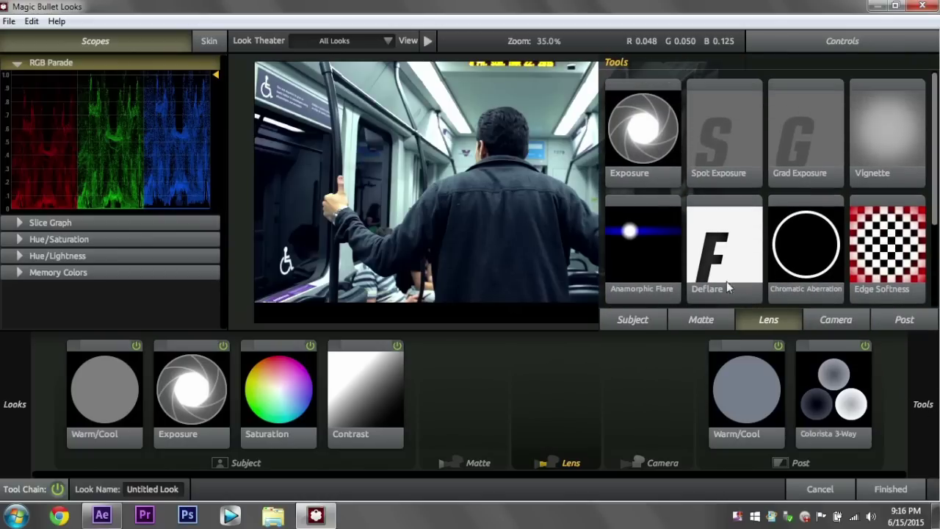
Step: Browse the list of Matte-stage tools
{"action": "left_click", "coordinate": [698, 321]}
{"action": "scroll", "coordinate": [817, 210], "scroll_direction": "down", "scroll_amount": 1}
{"action": "scroll", "coordinate": [745, 276], "scroll_direction": "up", "scroll_amount": 1}
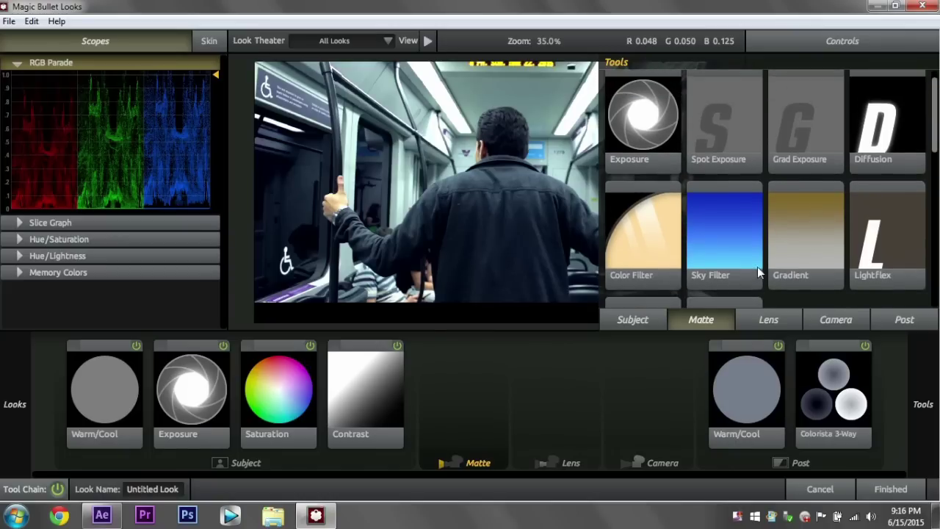
{"action": "scroll", "coordinate": [741, 270], "scroll_direction": "up", "scroll_amount": 1}
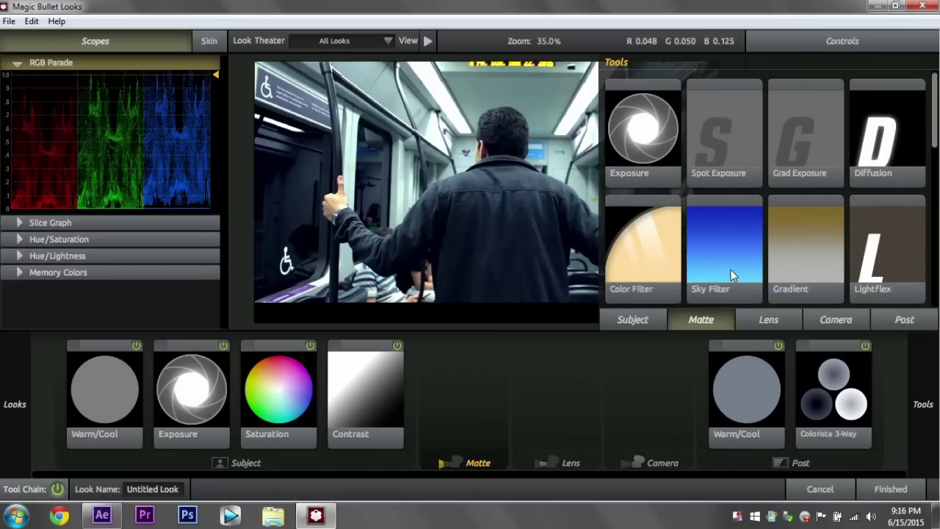
Step: Apply the look and toggle the adjustment layer's visibility to compare graded and ungraded footage
{"action": "left_click", "coordinate": [891, 488]}
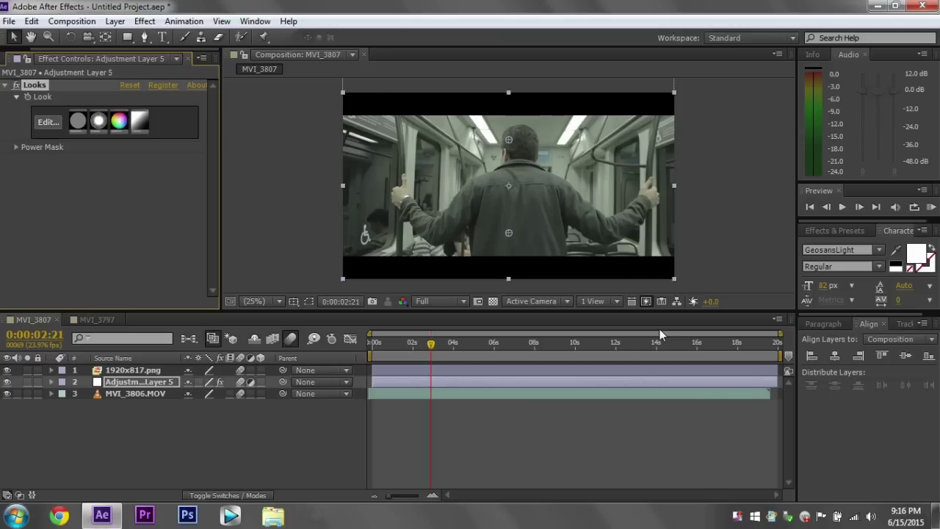
{"action": "left_click", "coordinate": [348, 243]}
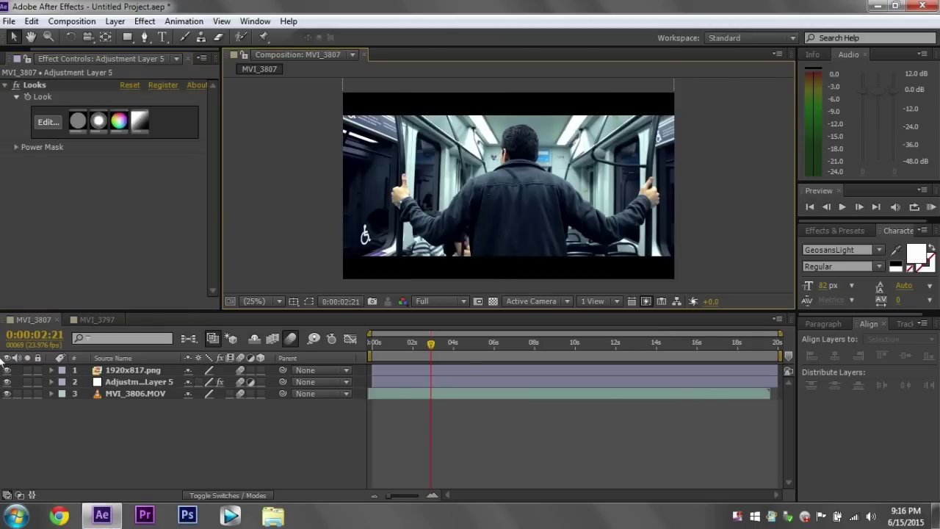
{"action": "left_click", "coordinate": [7, 382]}
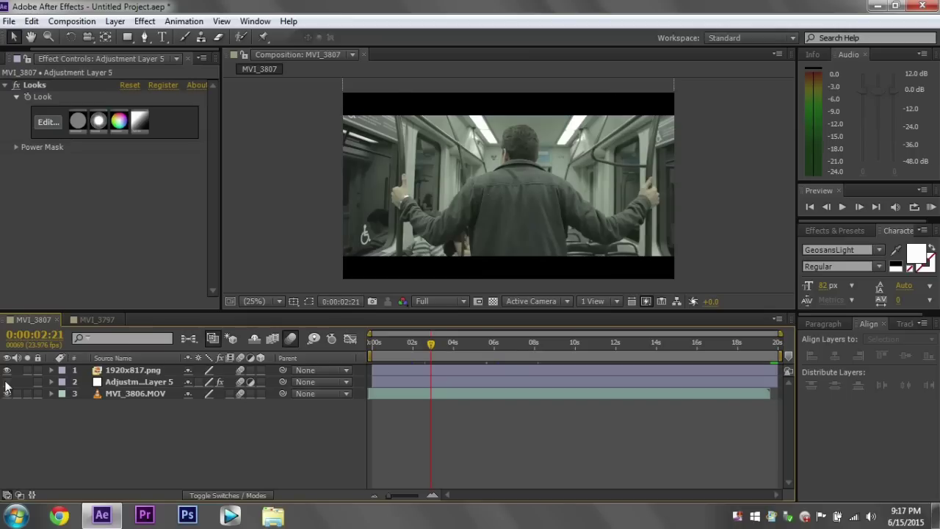
{"action": "left_click", "coordinate": [7, 382]}
{"action": "left_click", "coordinate": [6, 382]}
{"action": "left_click", "coordinate": [6, 382]}
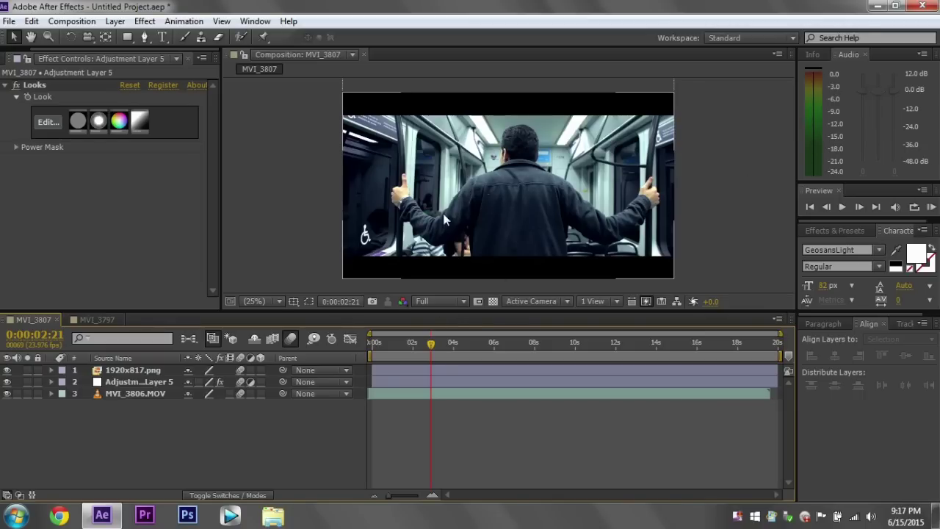
Step: Select the adjustment layer and reopen Magic Bullet Looks for editing
{"action": "left_click", "coordinate": [138, 382]}
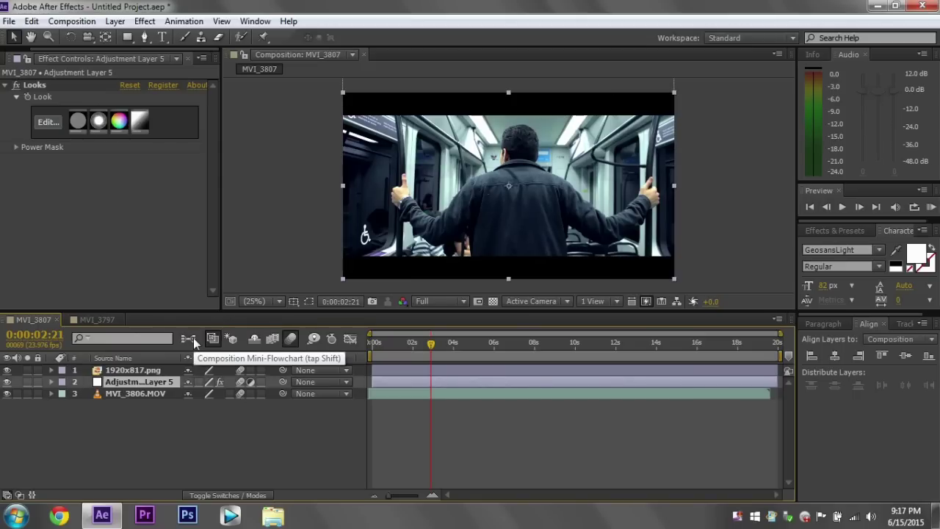
{"action": "left_click", "coordinate": [305, 224]}
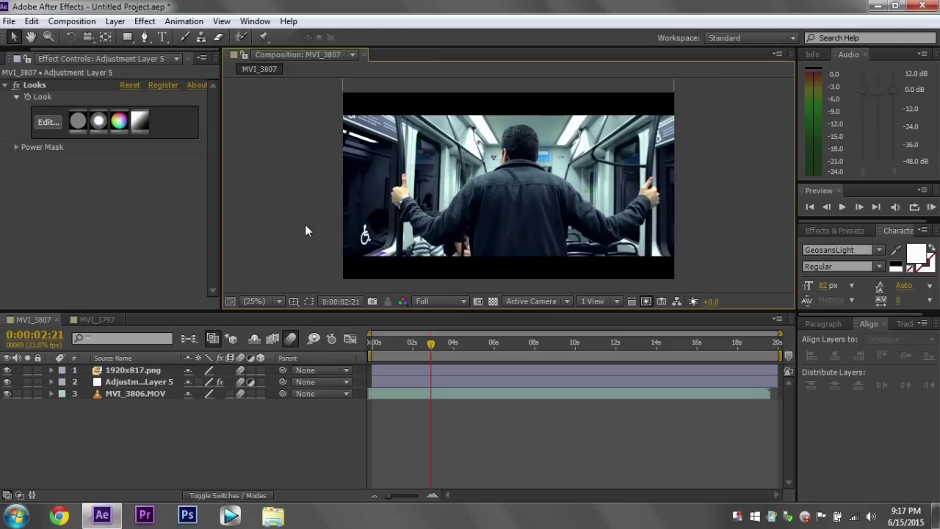
{"action": "left_click", "coordinate": [49, 126]}
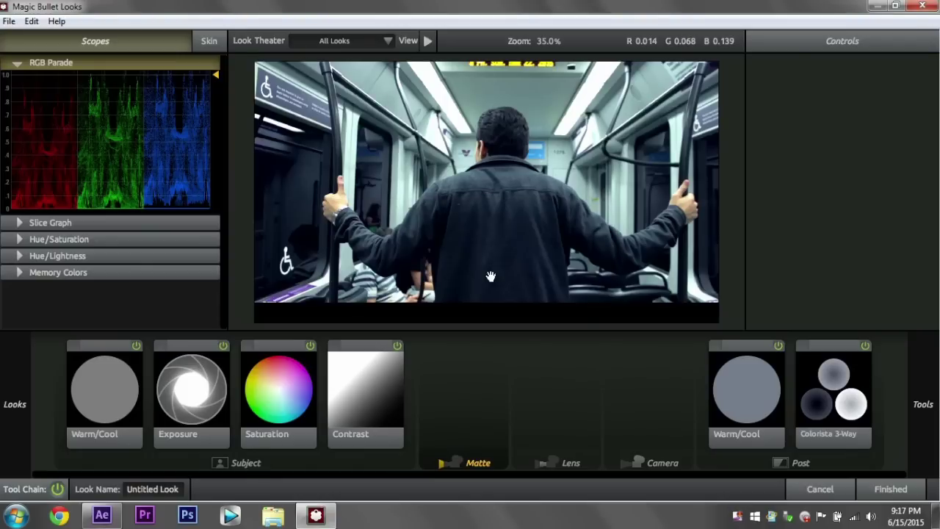
Step: Add a LightFlex glow to the look and adjust its Boost strength
{"action": "mouse_move", "coordinate": [923, 405]}
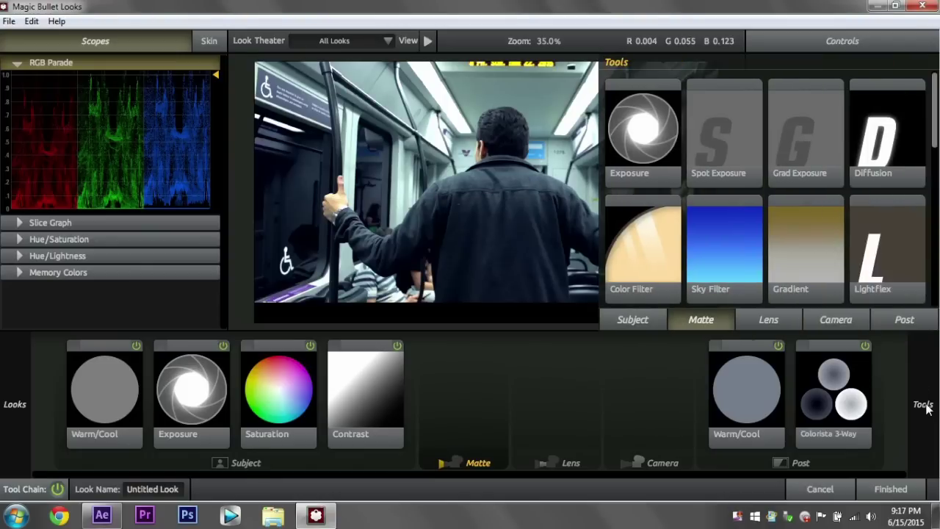
{"action": "left_click_drag", "start_coordinate": [885, 255], "coordinate": [536, 426]}
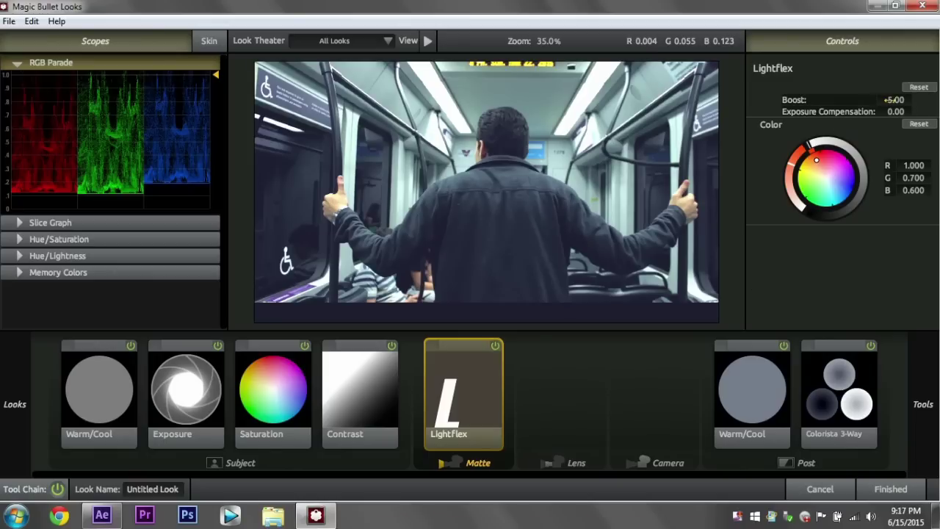
{"action": "left_click_drag", "start_coordinate": [894, 99], "coordinate": [673, 161]}
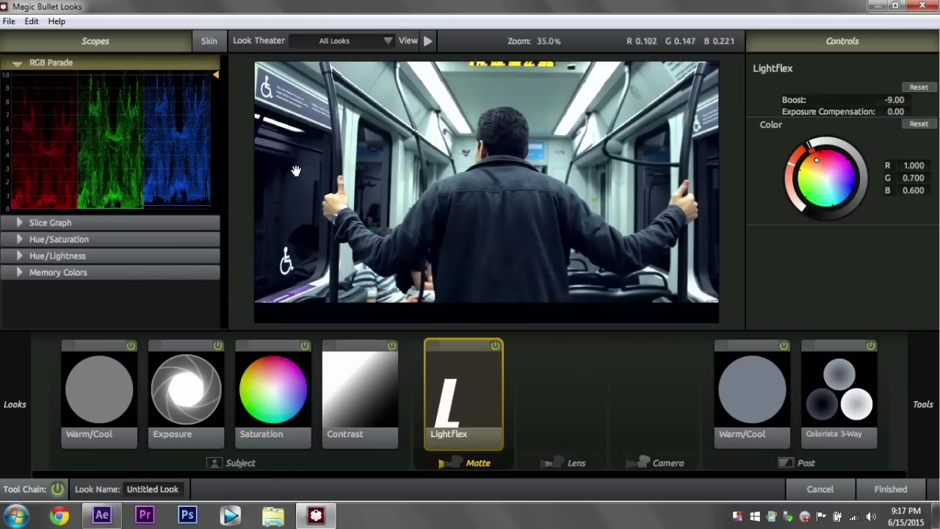
Step: Compare LightFlex on and off, then remove it and finish with the grade unchanged
{"action": "left_click", "coordinate": [497, 344]}
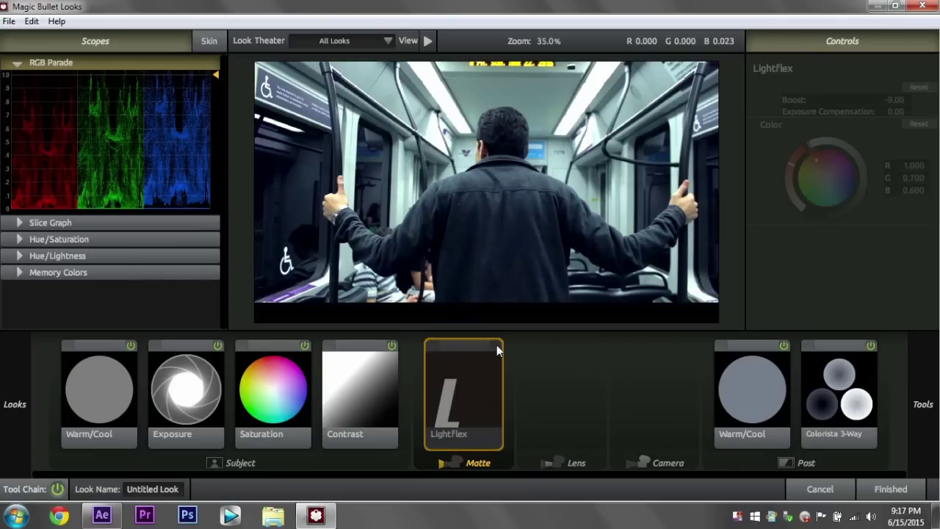
{"action": "left_click", "coordinate": [497, 344]}
{"action": "left_click", "coordinate": [497, 344]}
{"action": "left_click", "coordinate": [496, 345]}
{"action": "left_click", "coordinate": [497, 345]}
{"action": "left_click", "coordinate": [497, 344]}
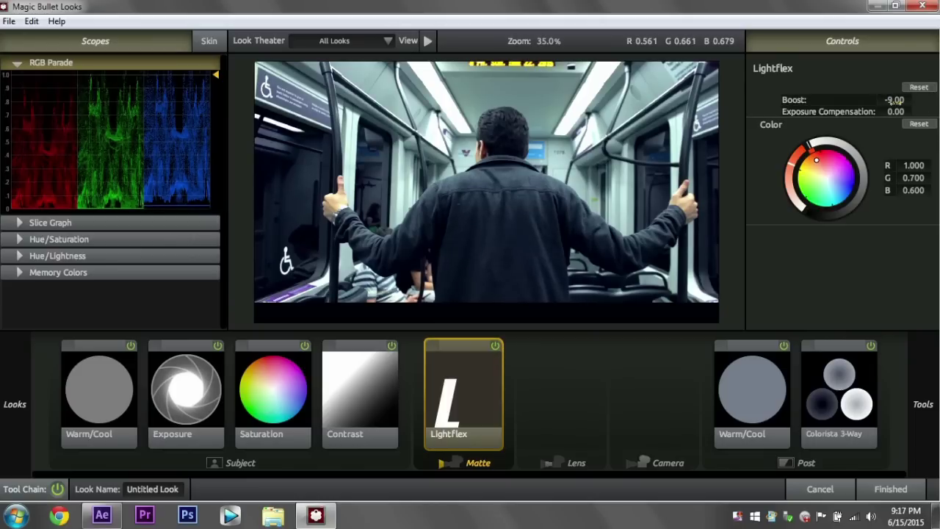
{"action": "left_click_drag", "start_coordinate": [496, 375], "coordinate": [864, 200]}
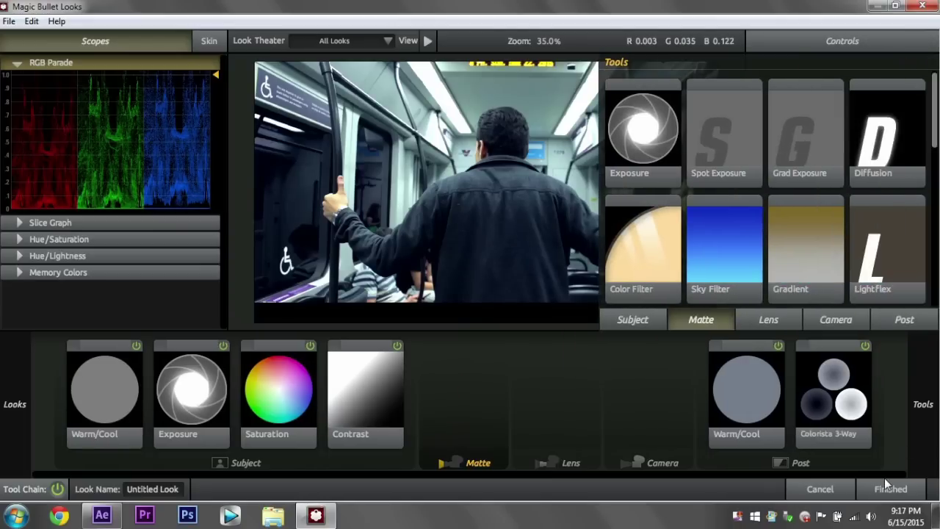
{"action": "left_click", "coordinate": [884, 488]}
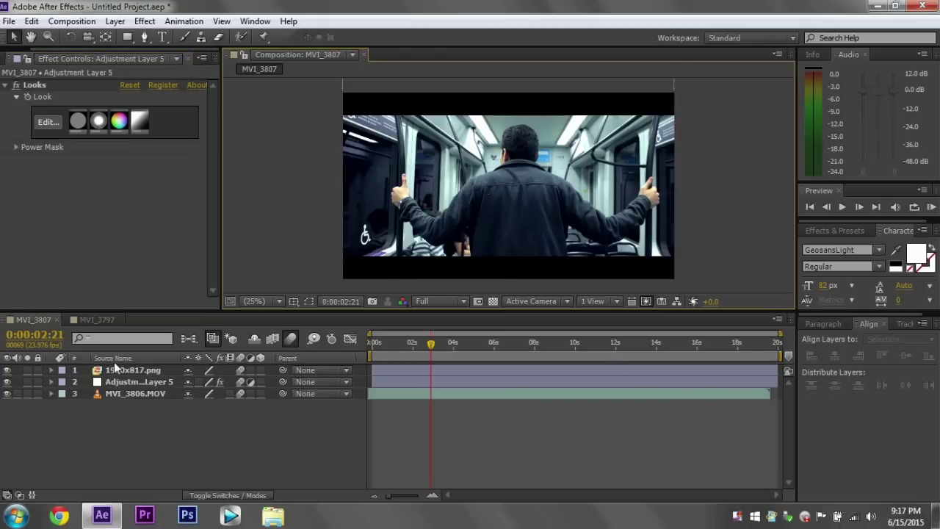
Step: Add an Exposure effect to the adjustment layer with Offset set to 0.0010
{"action": "left_click", "coordinate": [142, 382]}
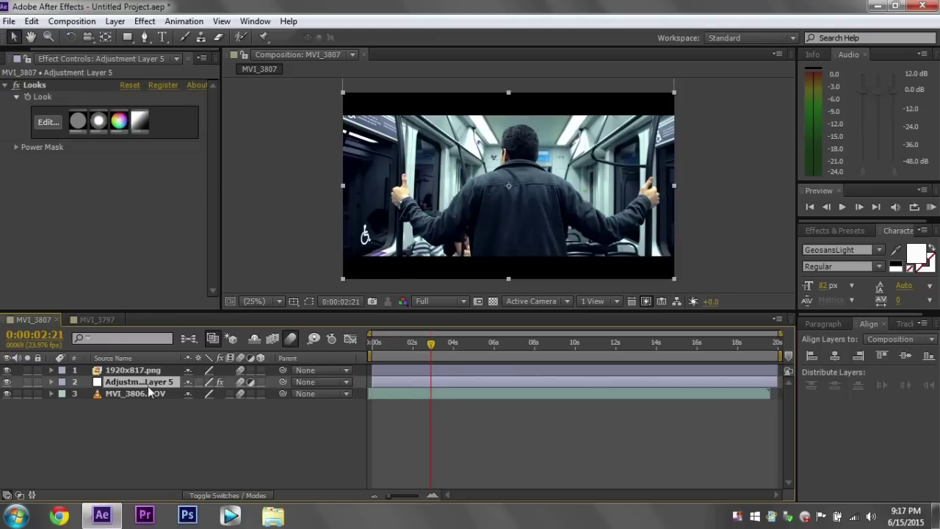
{"action": "left_click", "coordinate": [148, 23]}
{"action": "mouse_move", "coordinate": [254, 149]}
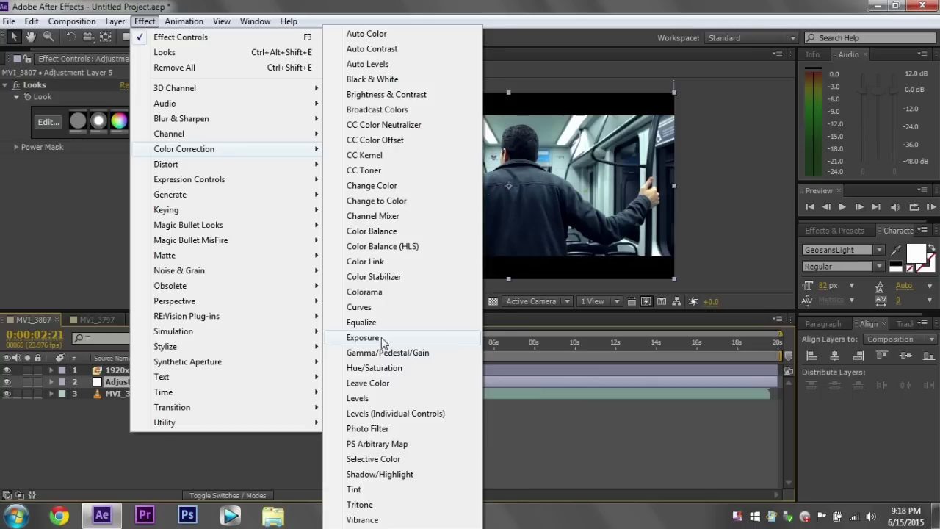
{"action": "left_click", "coordinate": [380, 338]}
{"action": "left_click", "coordinate": [133, 206]}
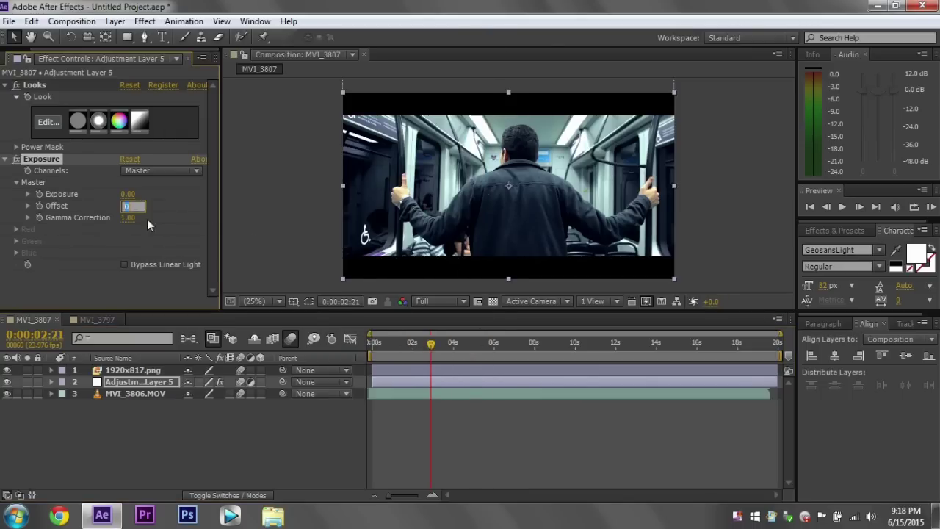
{"action": "type", "text": ".001"}
{"action": "key", "text": "Return"}
Step: Deselect the adjustment layer and review the graded subway shot in the preview
{"action": "left_click", "coordinate": [259, 203]}
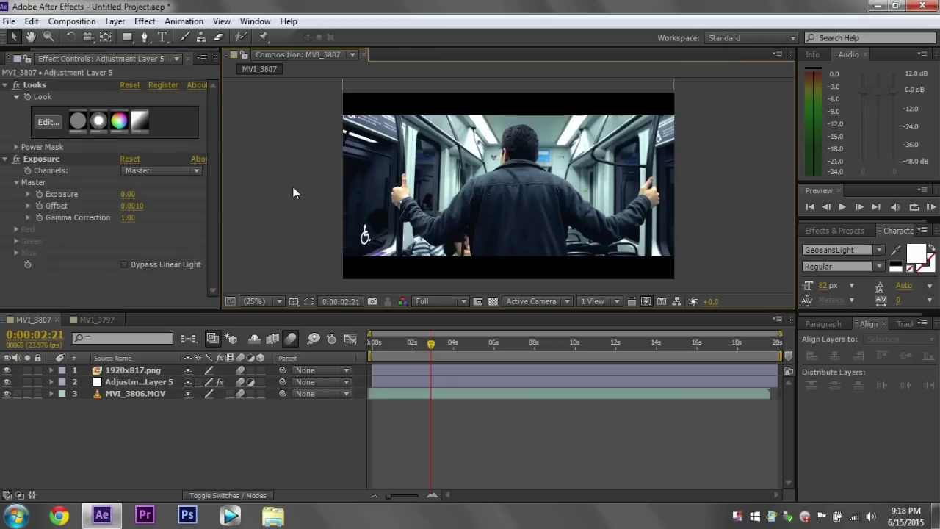
{"action": "left_click", "coordinate": [19, 160]}
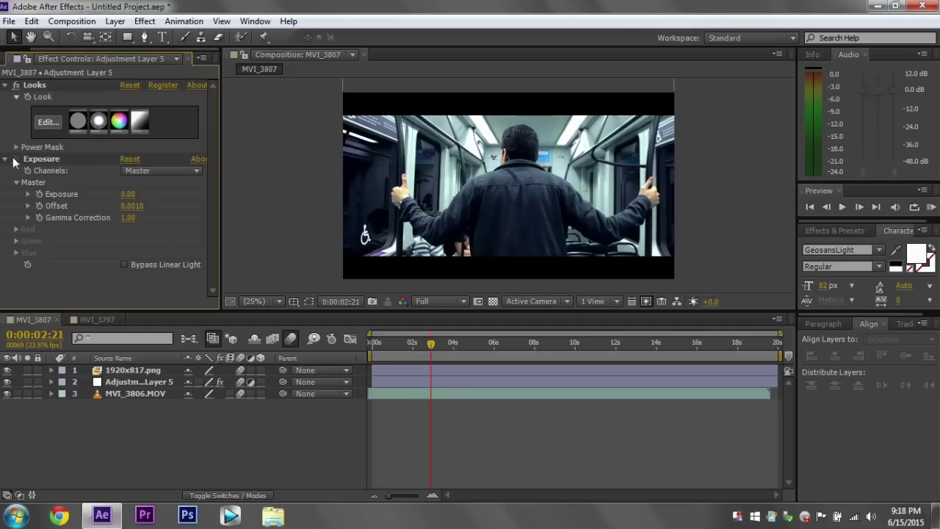
{"action": "left_click", "coordinate": [298, 202]}
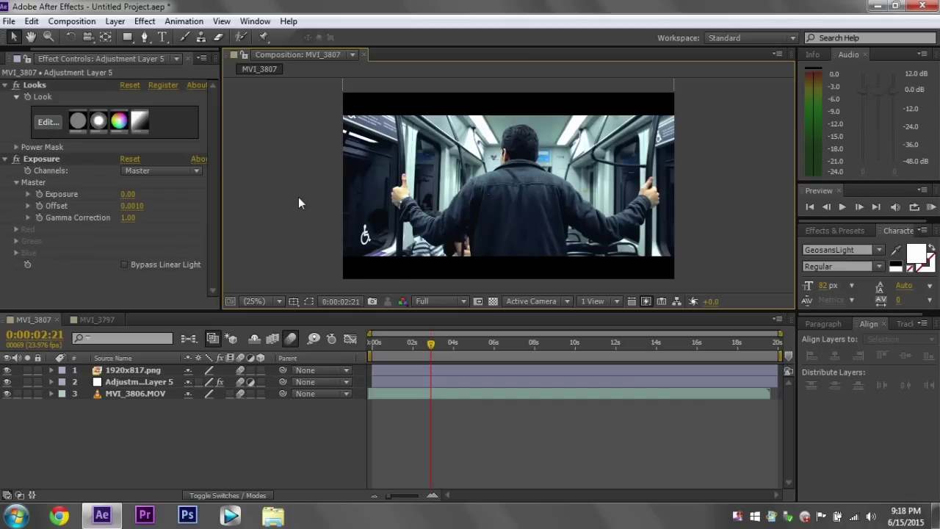
Step: Toggle the Looks effect off and on to compare the subway clip before and after
{"action": "left_click", "coordinate": [18, 160]}
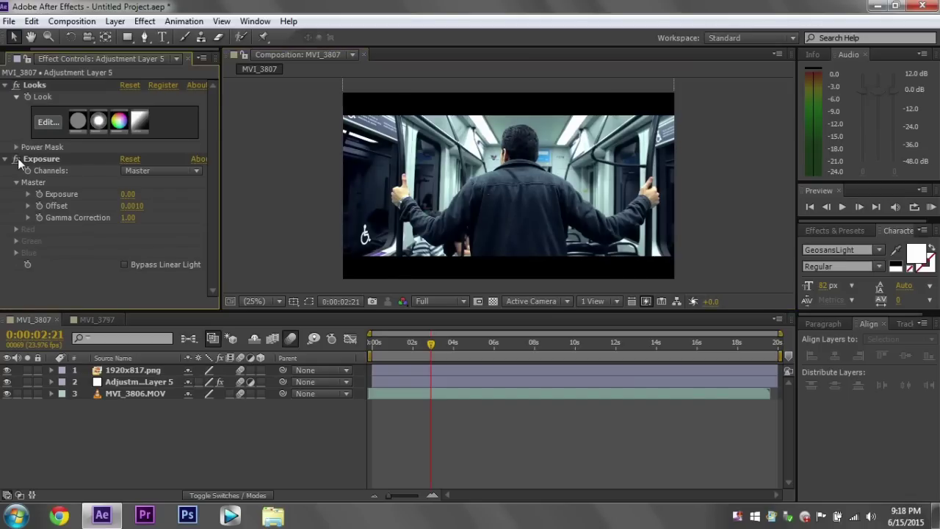
{"action": "left_click", "coordinate": [36, 86]}
{"action": "left_click", "coordinate": [16, 86]}
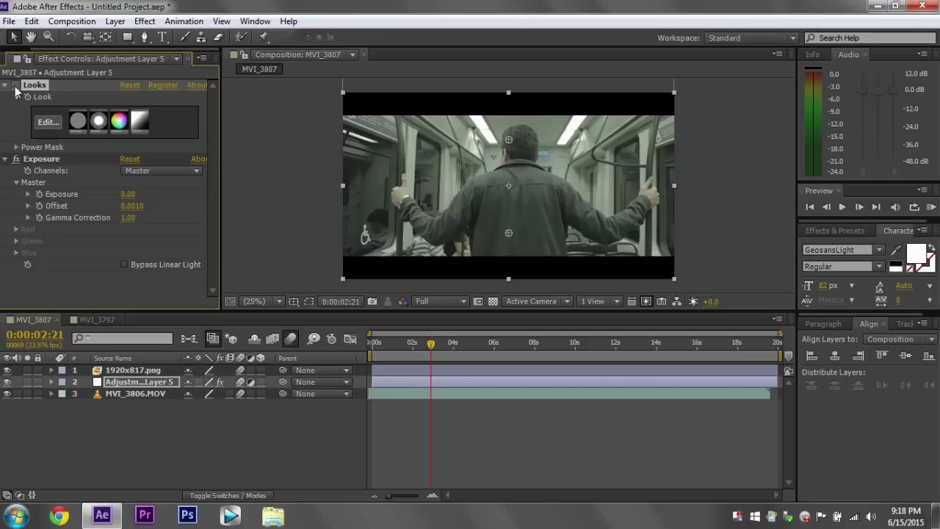
{"action": "left_click", "coordinate": [15, 86]}
{"action": "left_click", "coordinate": [15, 86]}
{"action": "left_click", "coordinate": [15, 86]}
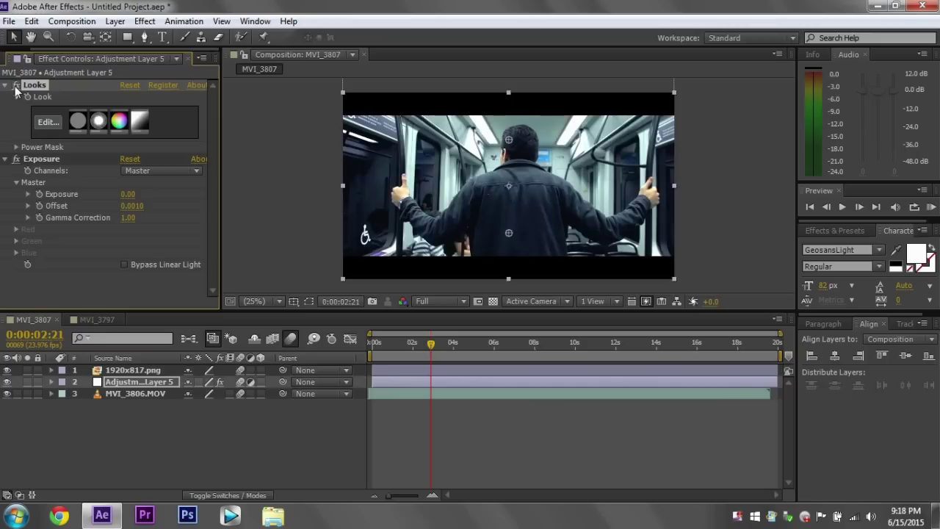
Step: Hide and show the adjustment layer to compare, then switch to the rooftop composition MVI_3797
{"action": "left_click", "coordinate": [6, 382]}
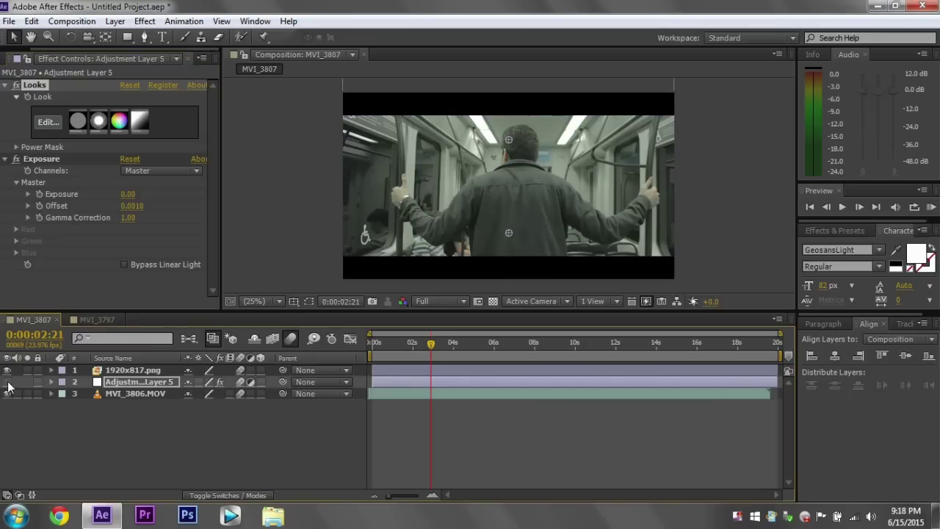
{"action": "left_click", "coordinate": [7, 381]}
{"action": "left_click", "coordinate": [252, 237]}
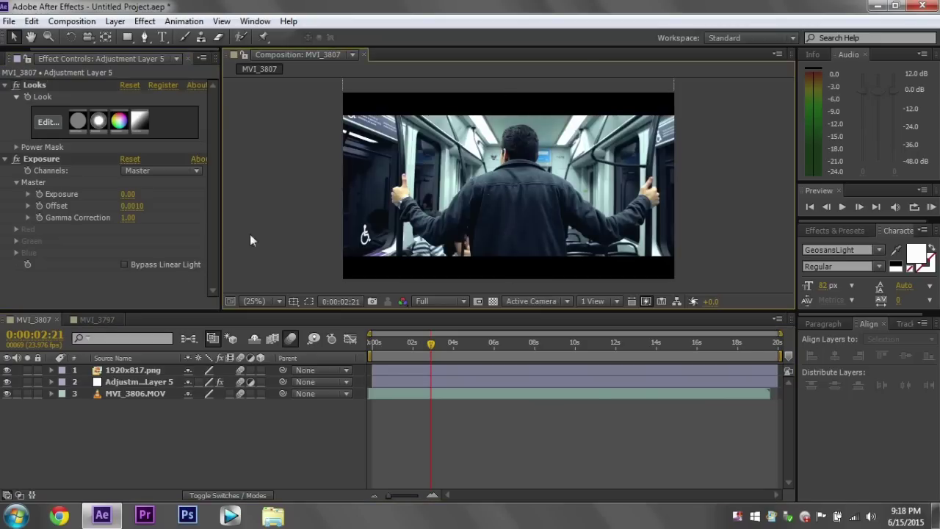
{"action": "left_click", "coordinate": [6, 382]}
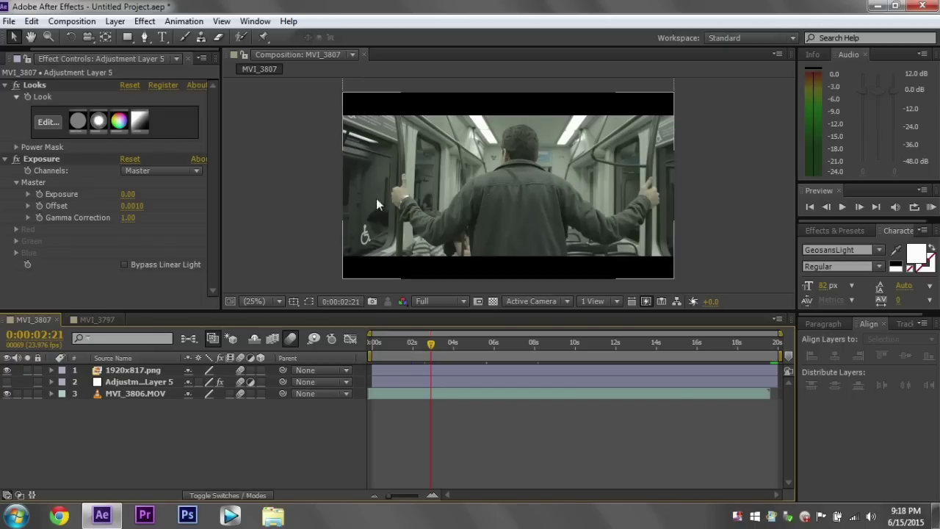
{"action": "left_click", "coordinate": [6, 382]}
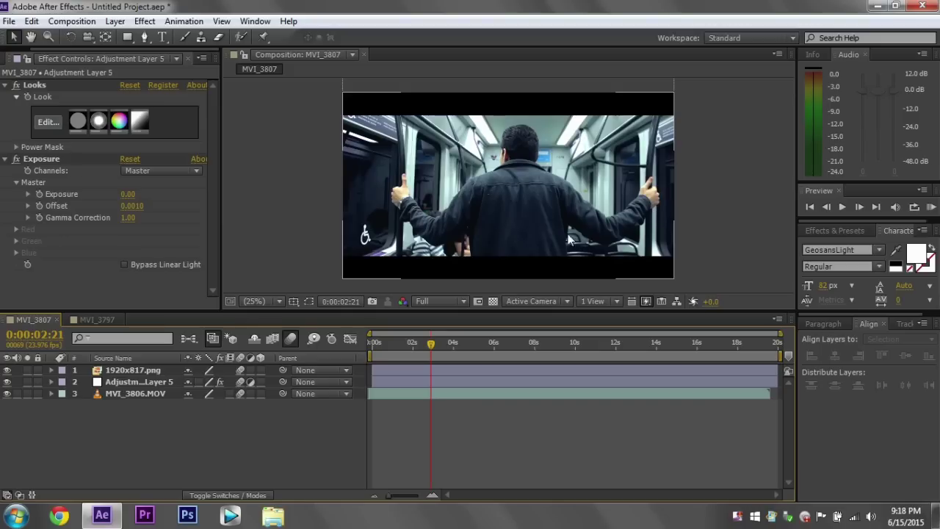
{"action": "left_click", "coordinate": [86, 320]}
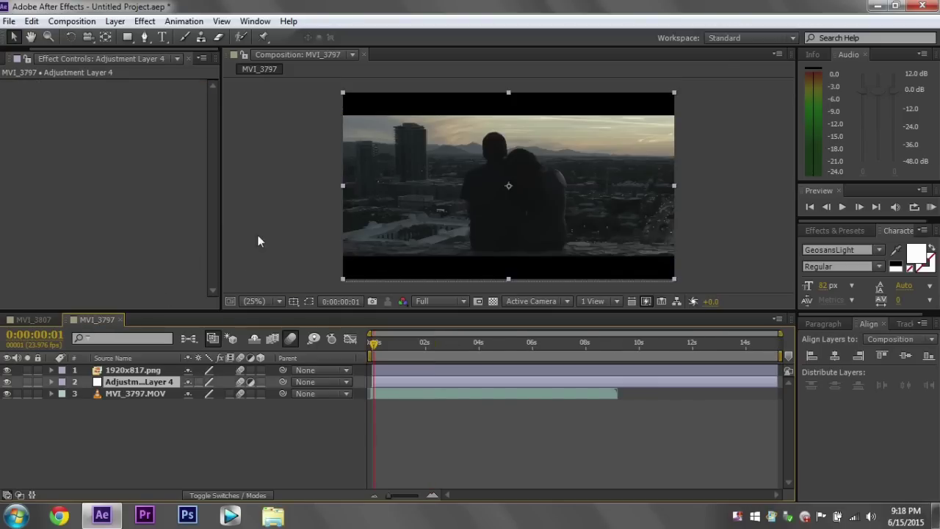
{"action": "left_click", "coordinate": [265, 229]}
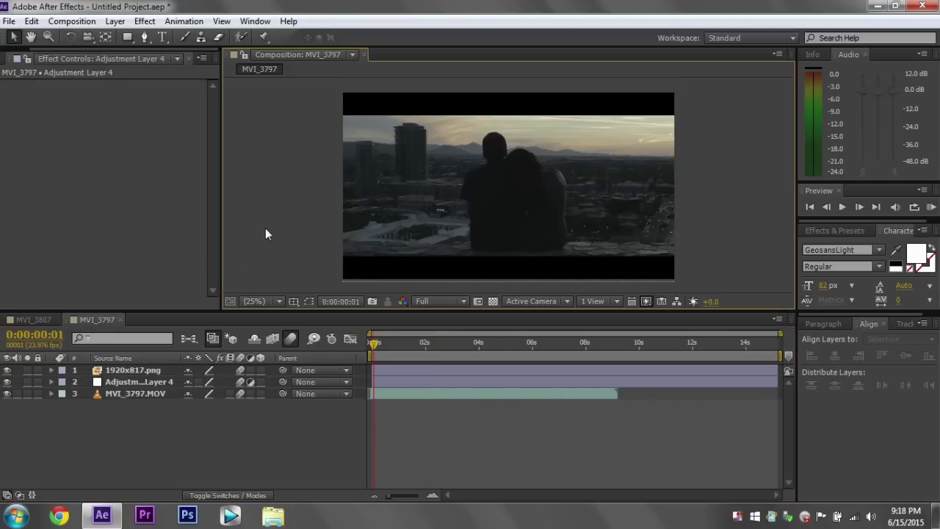
{"action": "left_click", "coordinate": [22, 322]}
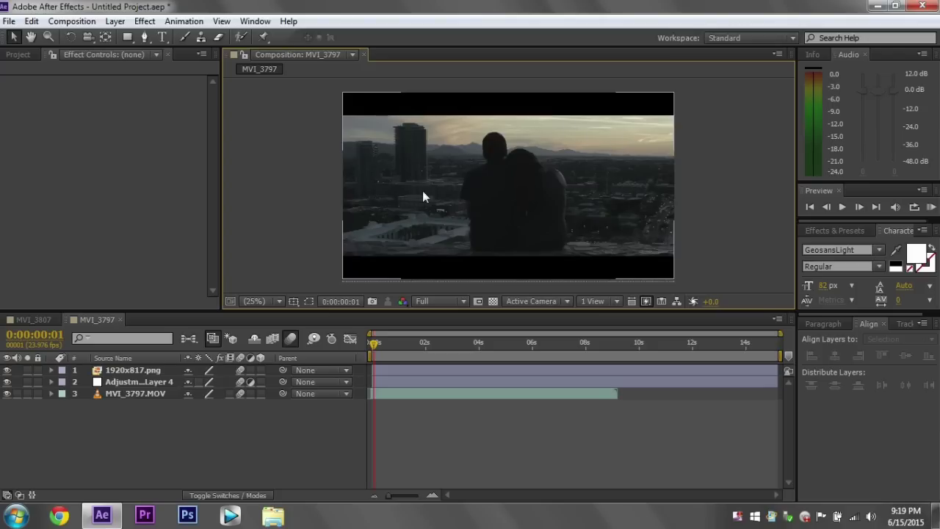
{"action": "left_click", "coordinate": [137, 383]}
Step: Apply Magic Bullet Looks to Adjustment Layer 4 and open its Looks editor
{"action": "left_click", "coordinate": [146, 22]}
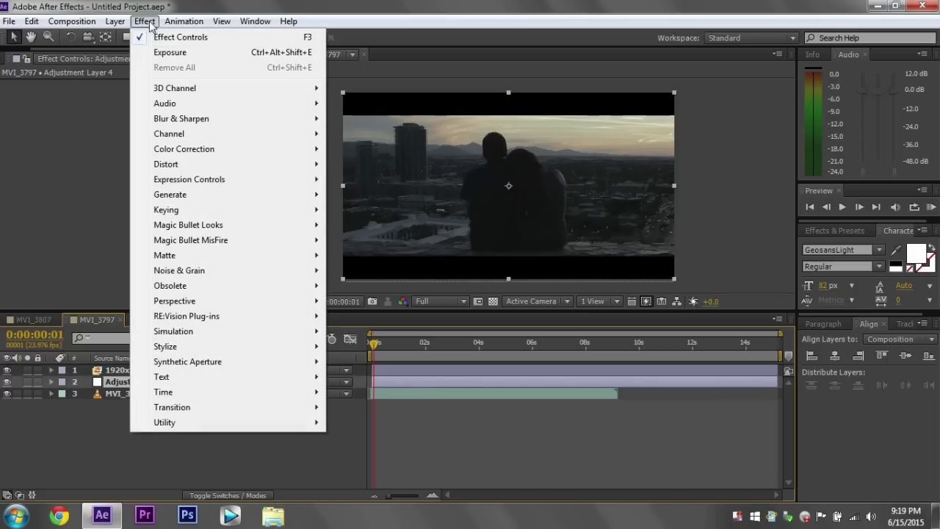
{"action": "mouse_move", "coordinate": [314, 149]}
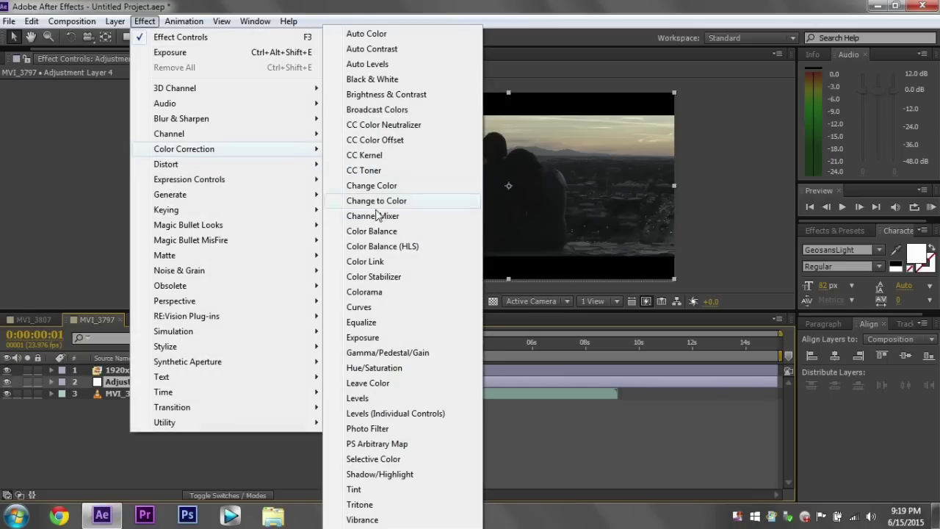
{"action": "mouse_move", "coordinate": [310, 229]}
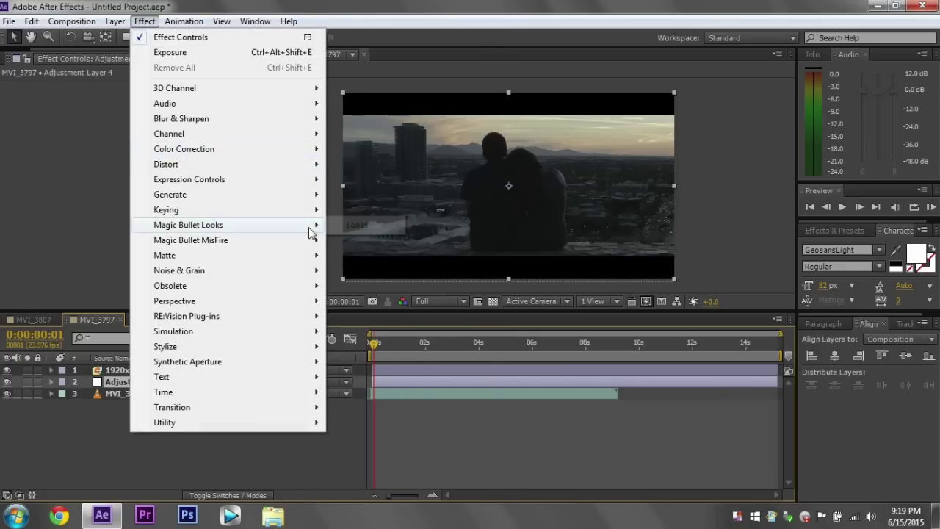
{"action": "left_click", "coordinate": [353, 226]}
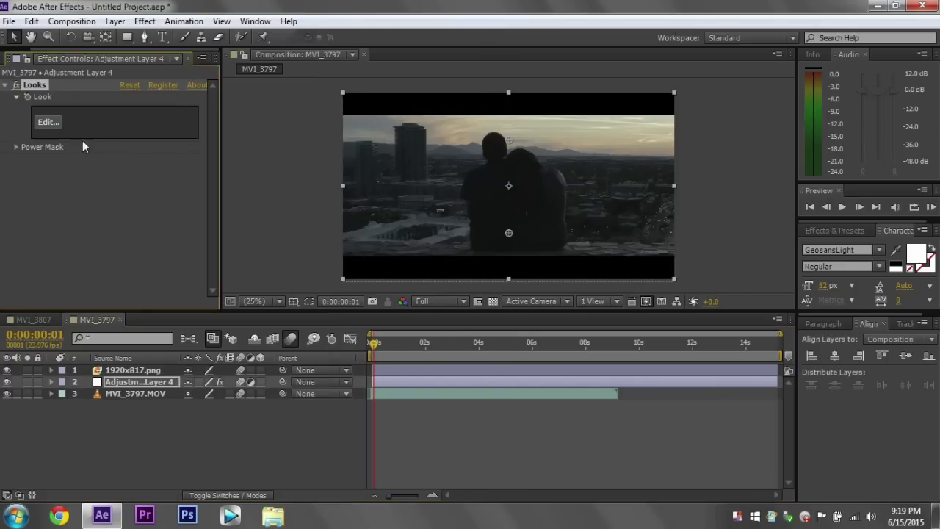
{"action": "left_click", "coordinate": [49, 122]}
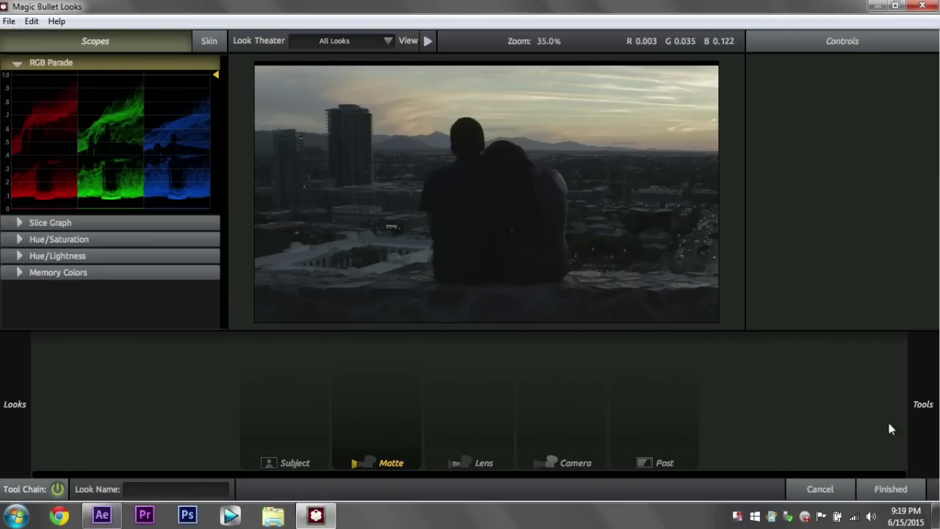
Step: Add an Exposure tool to the Subject stage set to +0.10 stops
{"action": "mouse_move", "coordinate": [914, 408]}
{"action": "left_click", "coordinate": [634, 319]}
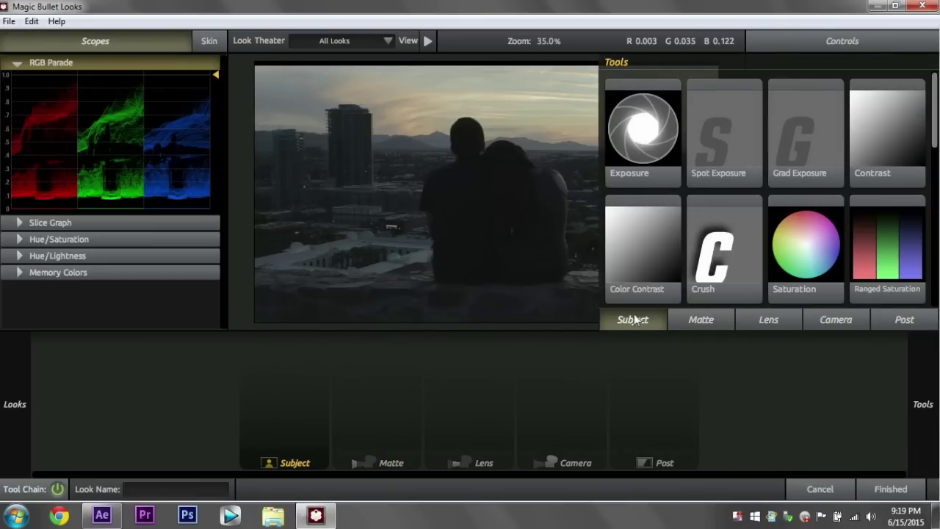
{"action": "mouse_move", "coordinate": [646, 133]}
{"action": "left_mouse_down"}
{"action": "mouse_move", "coordinate": [548, 338]}
{"action": "mouse_move", "coordinate": [297, 395]}
{"action": "mouse_move", "coordinate": [360, 389]}
{"action": "mouse_move", "coordinate": [273, 392]}
{"action": "left_mouse_up"}
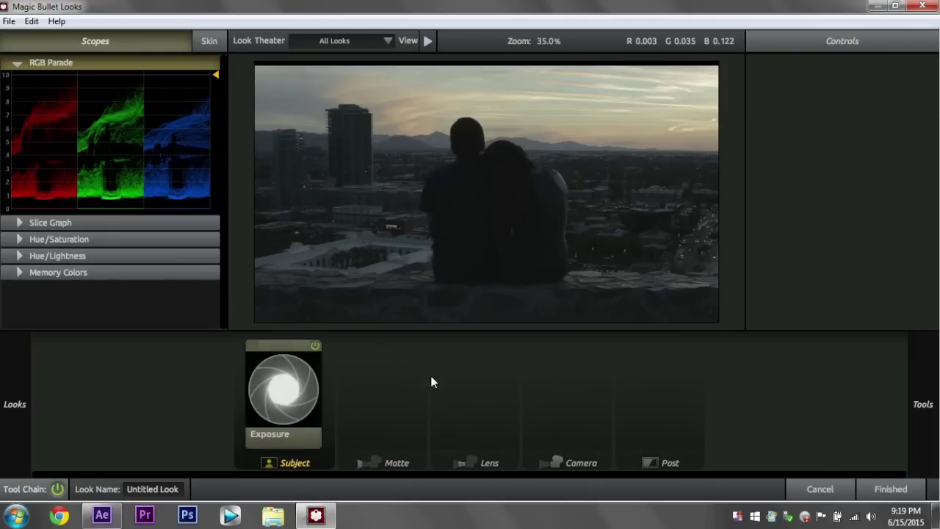
{"action": "left_click", "coordinate": [898, 101]}
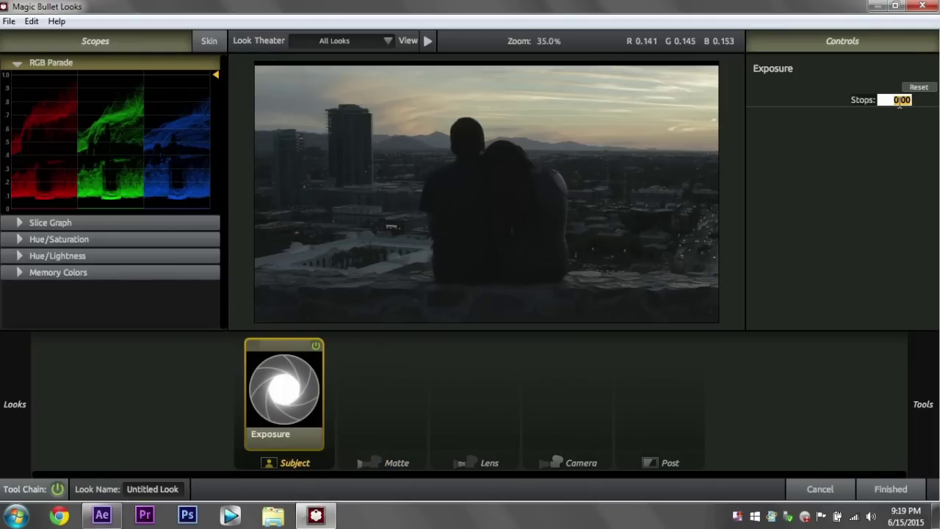
{"action": "type", "text": ".1"}
{"action": "key", "text": "Return"}
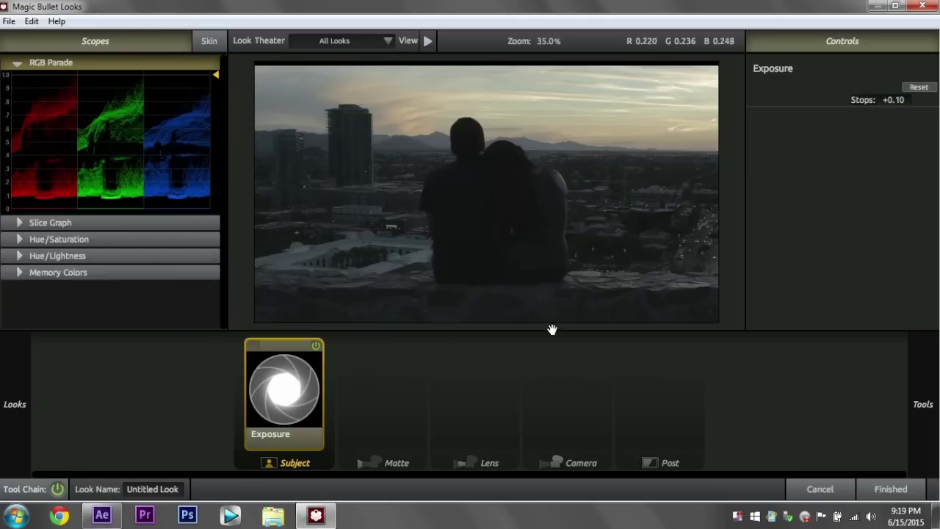
Step: Add a Saturation tool to the chain set to 140%
{"action": "mouse_move", "coordinate": [936, 432]}
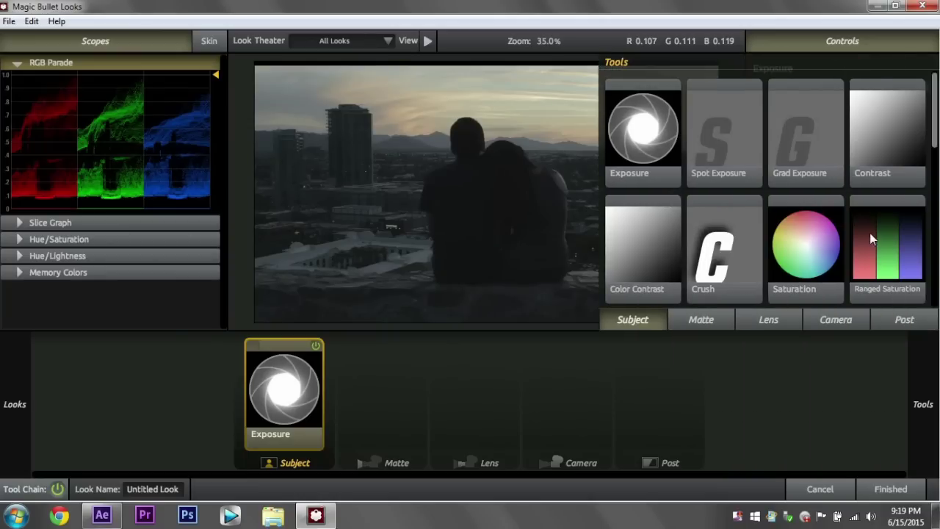
{"action": "left_click_drag", "start_coordinate": [808, 239], "coordinate": [346, 397]}
{"action": "left_click", "coordinate": [889, 99]}
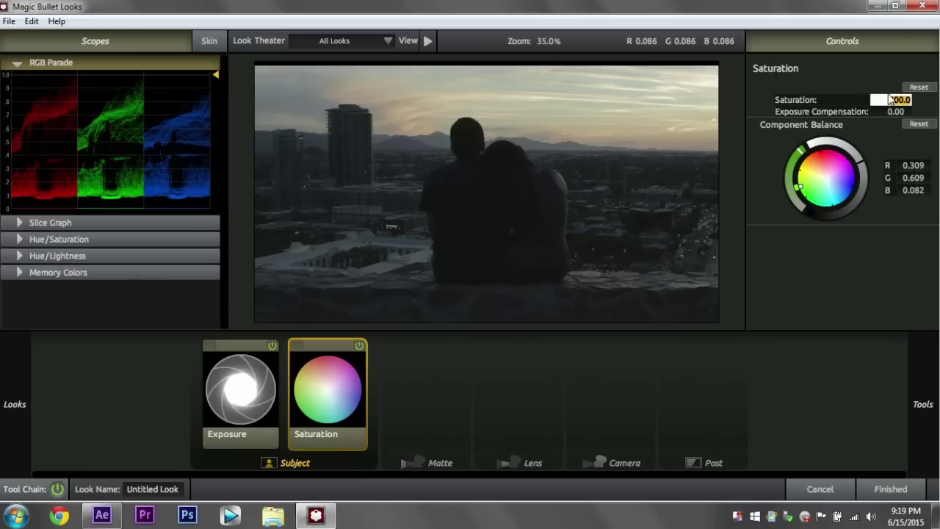
{"action": "type", "text": "140"}
{"action": "key", "text": "Return"}
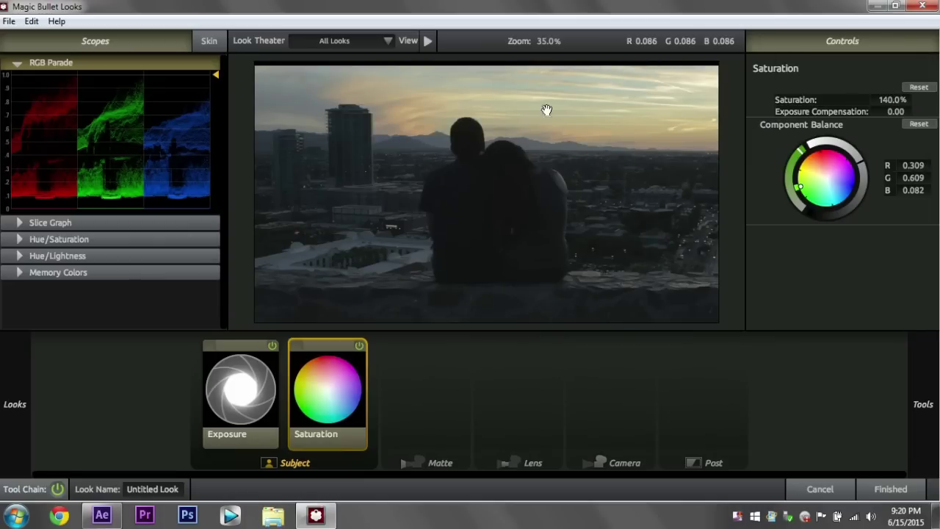
Step: Add a Contrast tool and raise contrast to about +0.330
{"action": "mouse_move", "coordinate": [922, 401]}
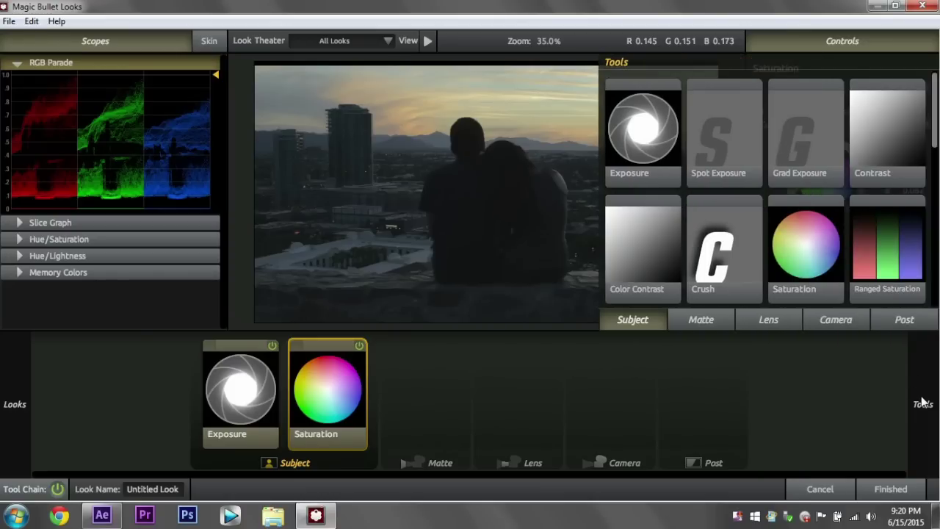
{"action": "left_click_drag", "start_coordinate": [869, 141], "coordinate": [411, 389]}
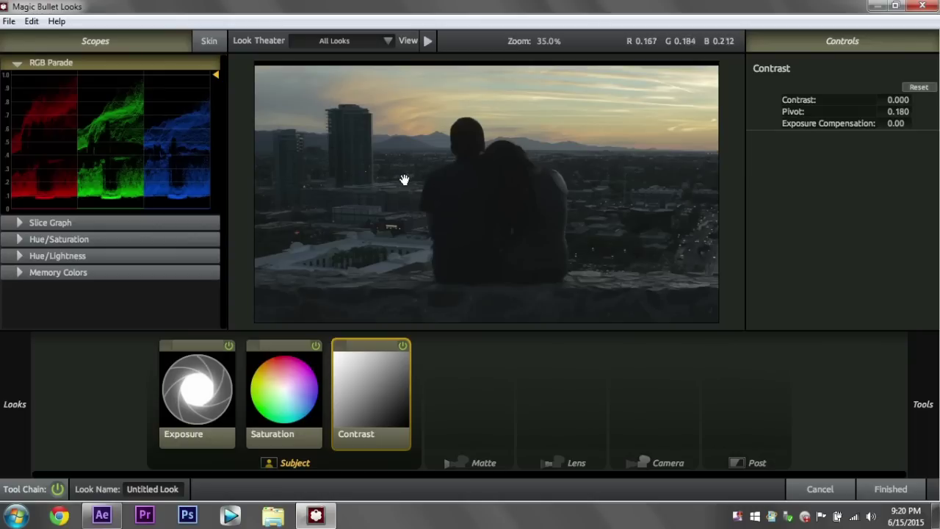
{"action": "left_click_drag", "start_coordinate": [894, 100], "coordinate": [919, 100]}
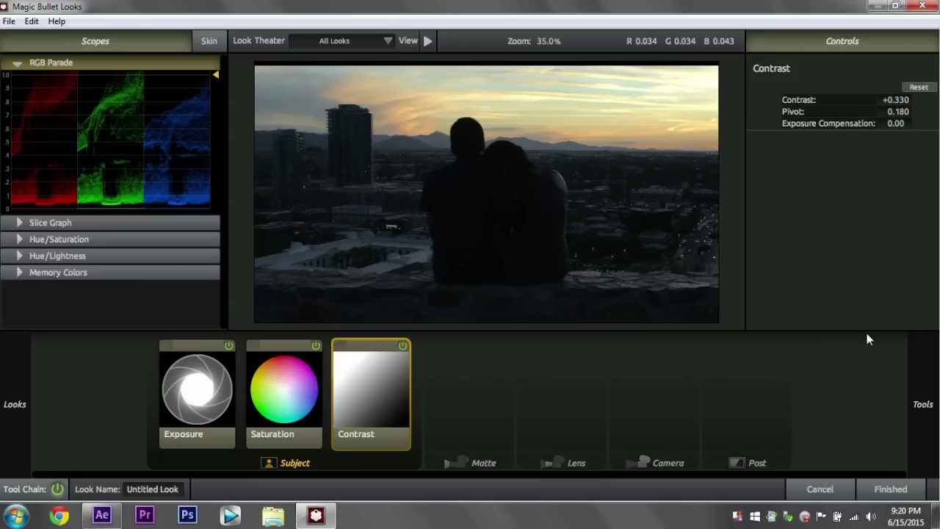
Step: Add a Post-stage Warm/Cool tool, warming the image and setting tint to -0.020
{"action": "mouse_move", "coordinate": [917, 400]}
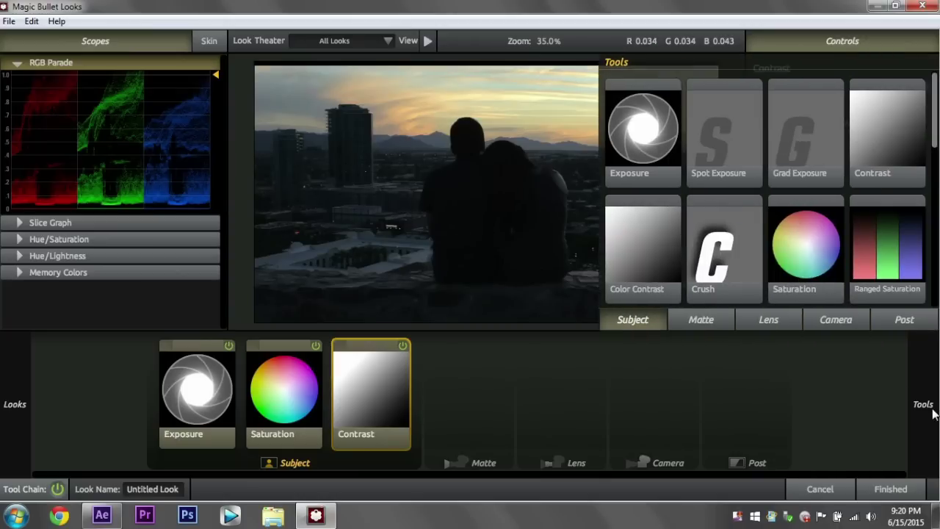
{"action": "left_click", "coordinate": [888, 319]}
{"action": "scroll", "coordinate": [826, 222], "scroll_direction": "down", "scroll_amount": 4}
{"action": "left_click_drag", "start_coordinate": [756, 250], "coordinate": [767, 412]}
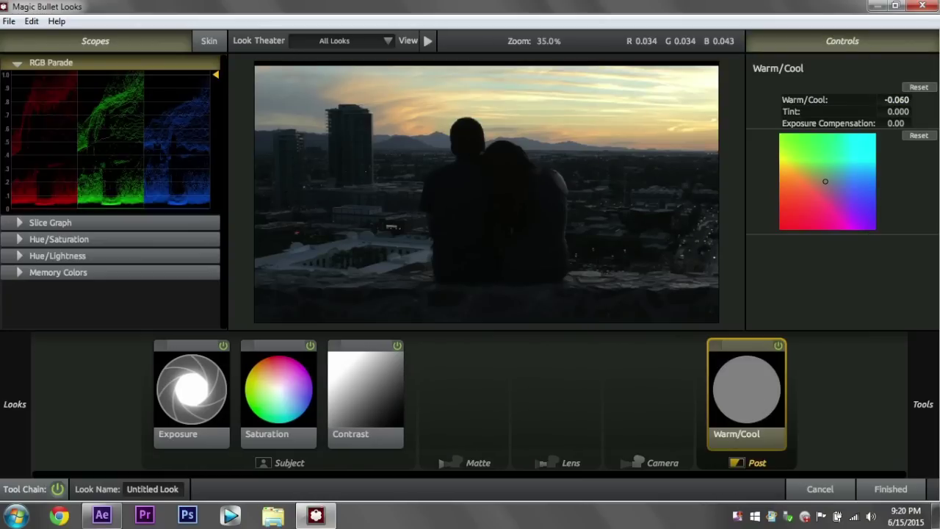
{"action": "left_click_drag", "start_coordinate": [825, 181], "coordinate": [818, 181]}
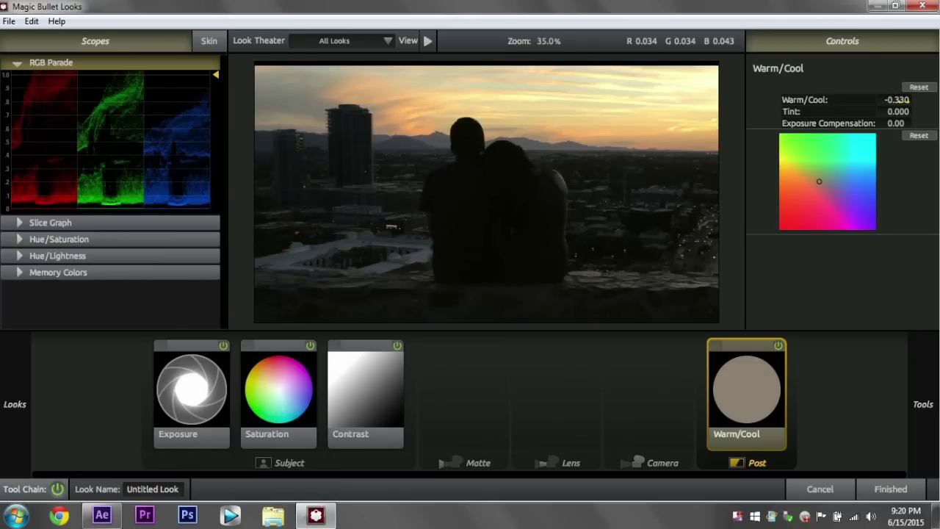
{"action": "mouse_move", "coordinate": [898, 111]}
{"action": "left_mouse_down"}
{"action": "mouse_move", "coordinate": [910, 111]}
{"action": "mouse_move", "coordinate": [896, 111]}
{"action": "left_mouse_up"}
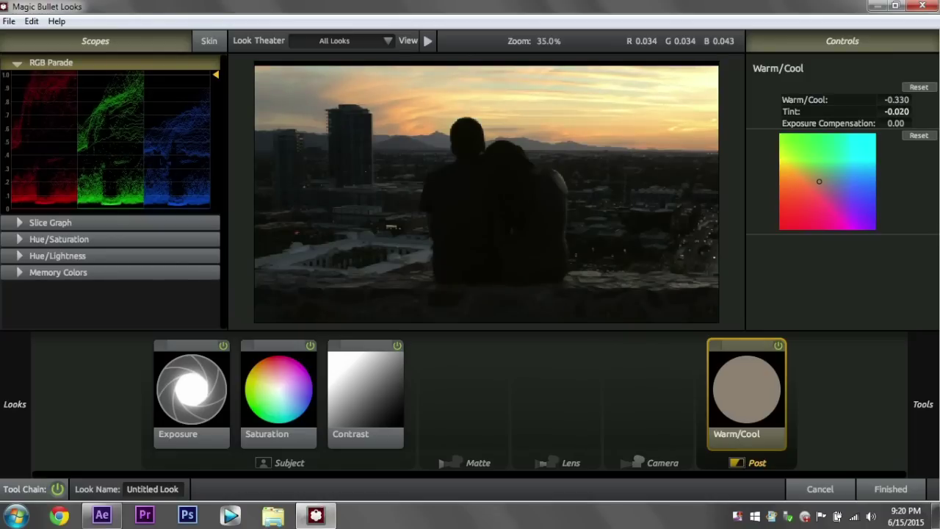
Step: Add Colorista 3-Way with orange midtones, blue shadows and yellow-orange highlights, then finish
{"action": "mouse_move", "coordinate": [914, 400]}
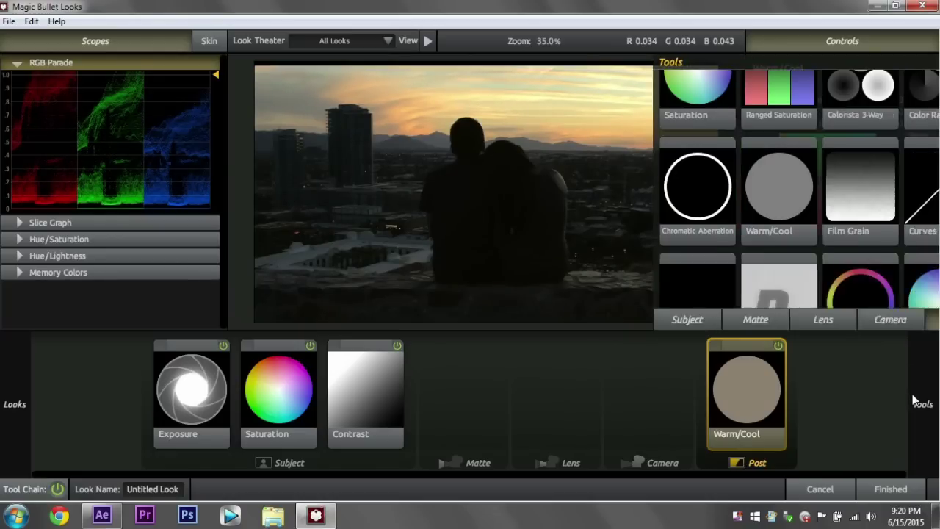
{"action": "scroll", "coordinate": [803, 175], "scroll_direction": "up", "scroll_amount": 1}
{"action": "left_click_drag", "start_coordinate": [814, 139], "coordinate": [836, 397]}
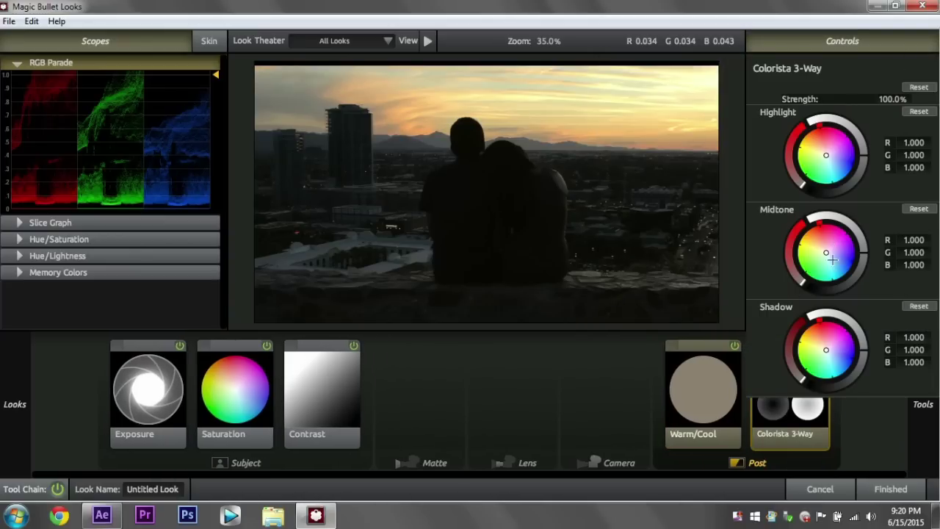
{"action": "left_click_drag", "start_coordinate": [828, 252], "coordinate": [820, 248]}
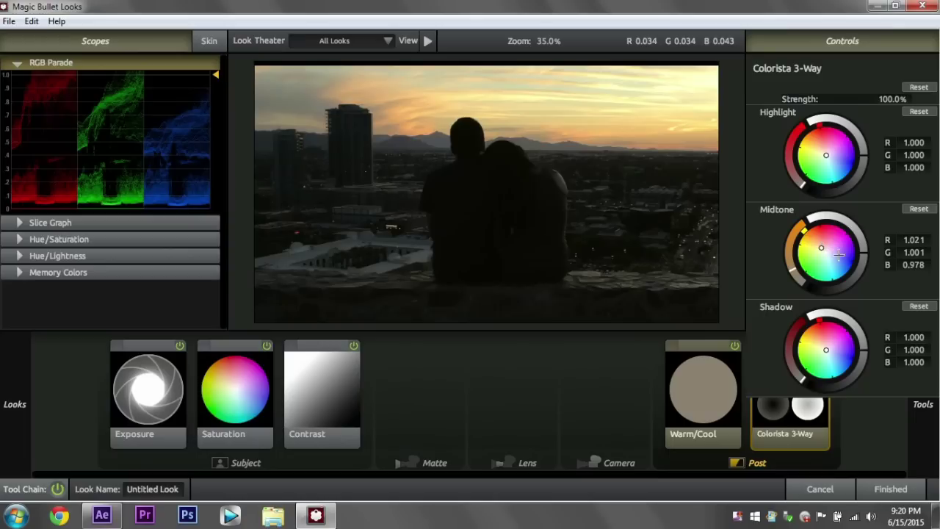
{"action": "left_click_drag", "start_coordinate": [826, 349], "coordinate": [835, 349]}
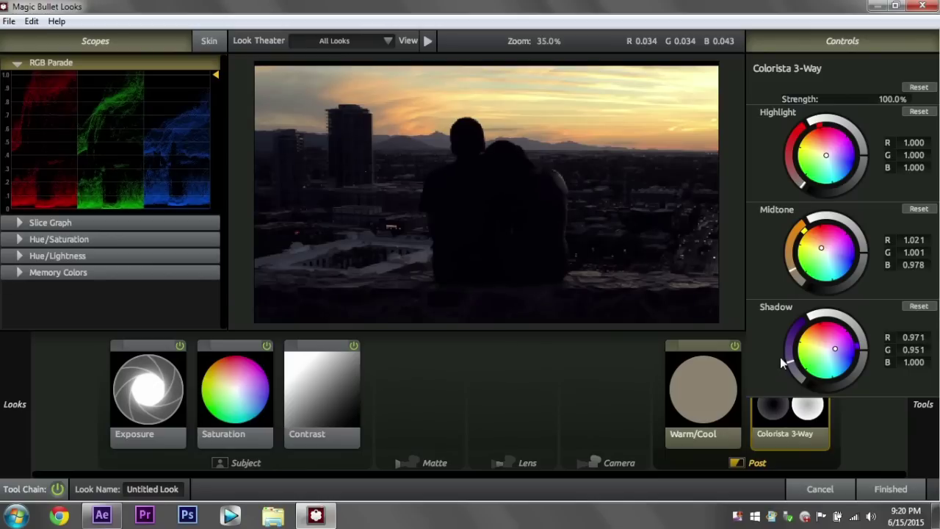
{"action": "left_click_drag", "start_coordinate": [826, 155], "coordinate": [817, 150]}
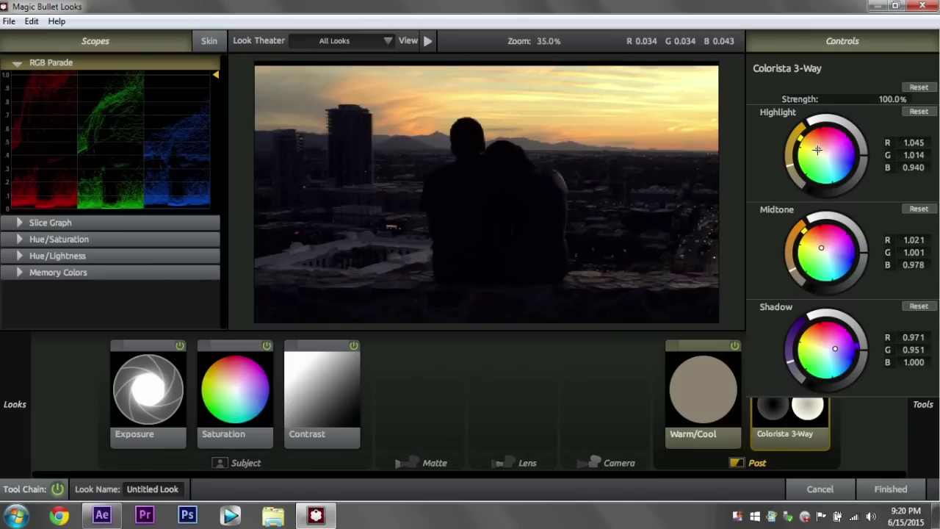
{"action": "left_click", "coordinate": [890, 495]}
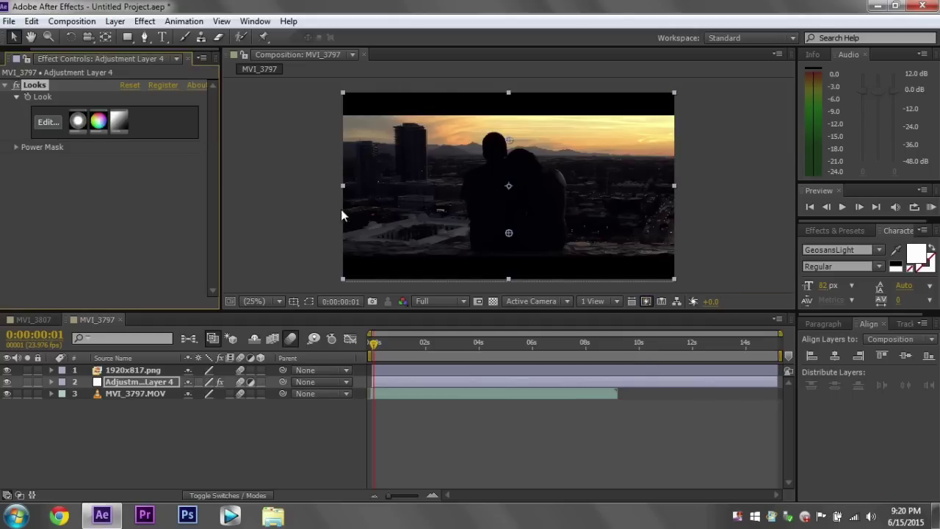
Step: Add an Exposure effect to Adjustment Layer 4 with Offset 0.0010
{"action": "left_click", "coordinate": [340, 210]}
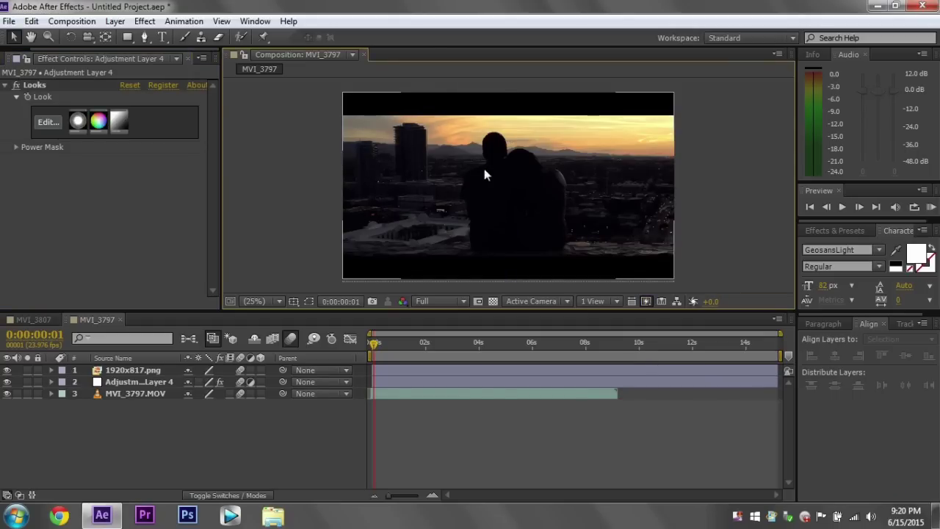
{"action": "left_click", "coordinate": [145, 21]}
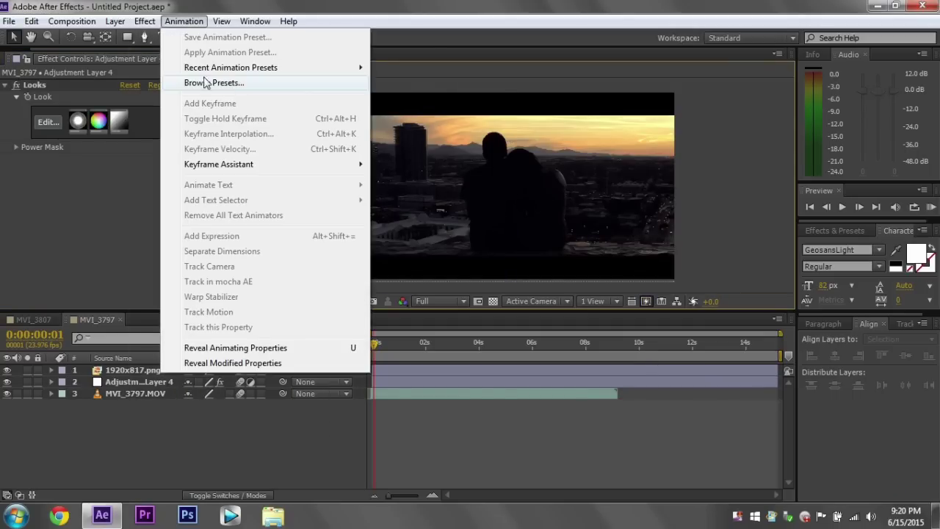
{"action": "left_click", "coordinate": [156, 383]}
{"action": "left_click", "coordinate": [145, 20]}
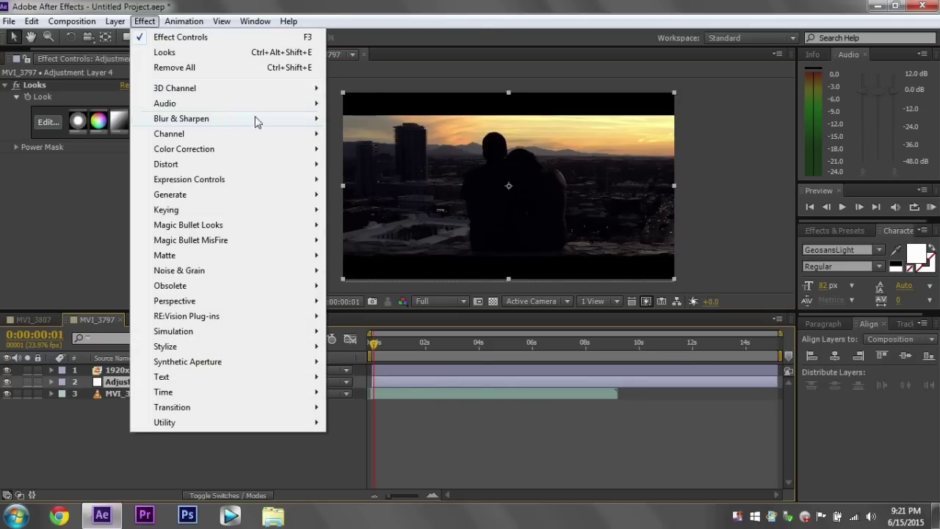
{"action": "mouse_move", "coordinate": [292, 161]}
{"action": "left_click", "coordinate": [382, 296]}
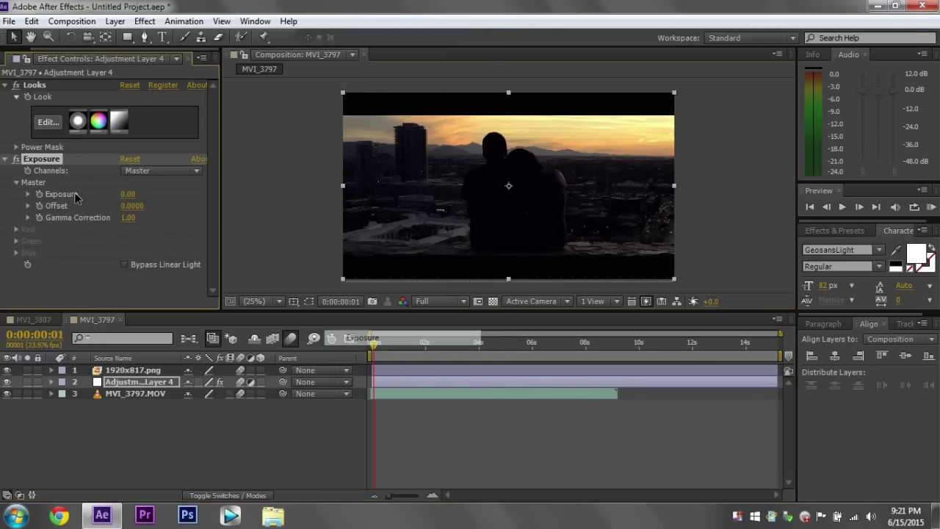
{"action": "left_click", "coordinate": [129, 206]}
{"action": "type", "text": "0.001"}
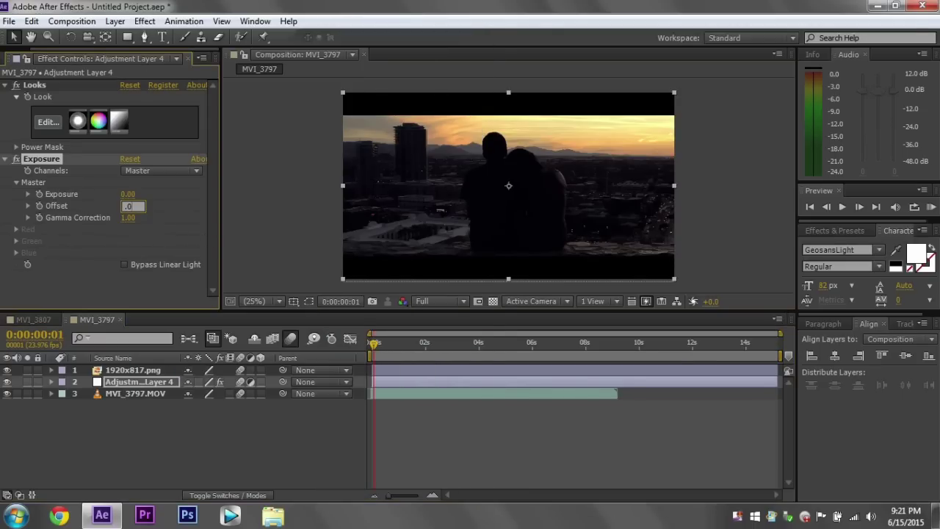
{"action": "key", "text": "Return"}
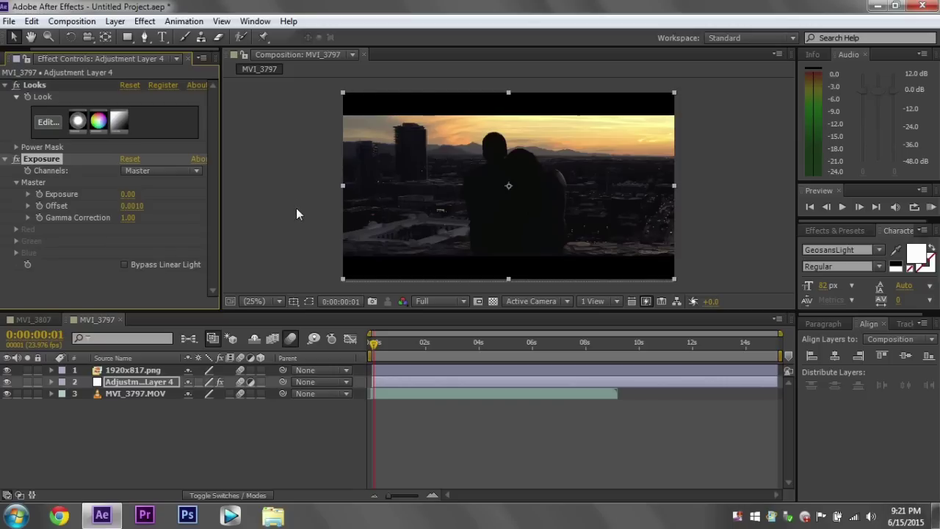
Step: Check the result, then reselect the adjustment layer and reopen its look in Magic Bullet Looks
{"action": "left_click", "coordinate": [292, 250]}
{"action": "left_click", "coordinate": [142, 277]}
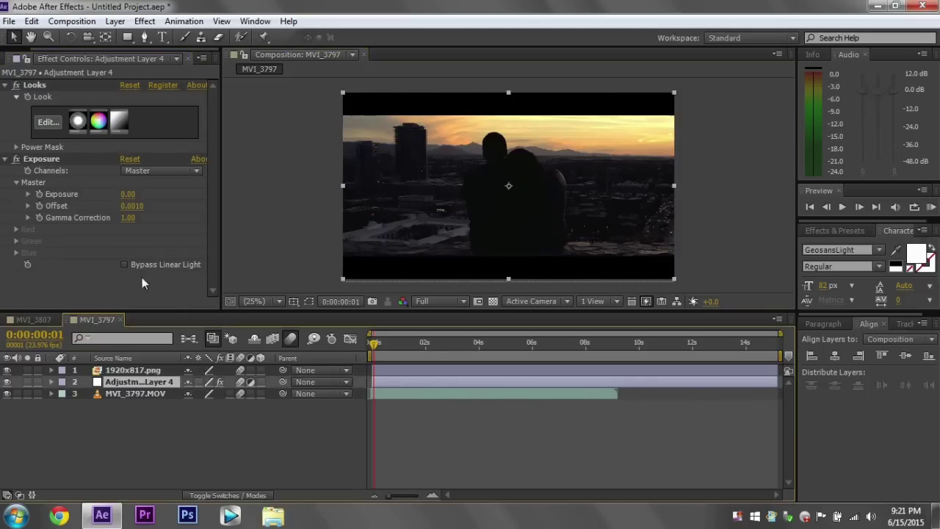
{"action": "left_click", "coordinate": [50, 123]}
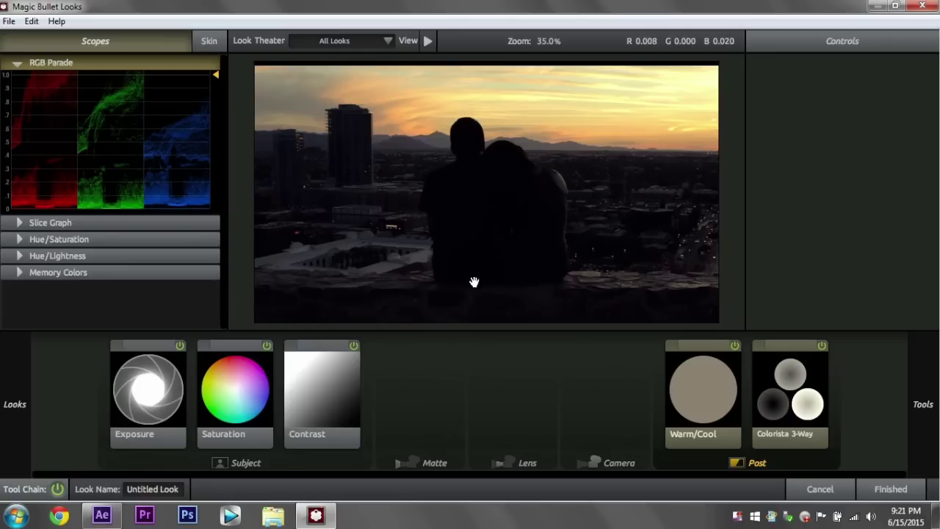
Step: Nudge Colorista shadows to 0.975/0.957/1.000 and highlights to 1.039/1.005/0.956, then finish
{"action": "left_click", "coordinate": [711, 396]}
{"action": "left_click", "coordinate": [803, 403]}
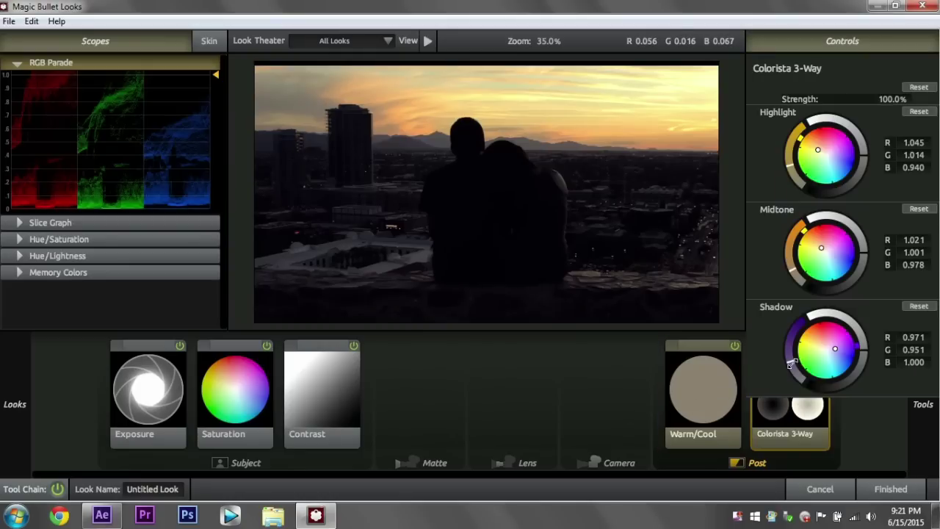
{"action": "left_click_drag", "start_coordinate": [790, 362], "coordinate": [791, 361]}
{"action": "left_click_drag", "start_coordinate": [817, 149], "coordinate": [819, 149]}
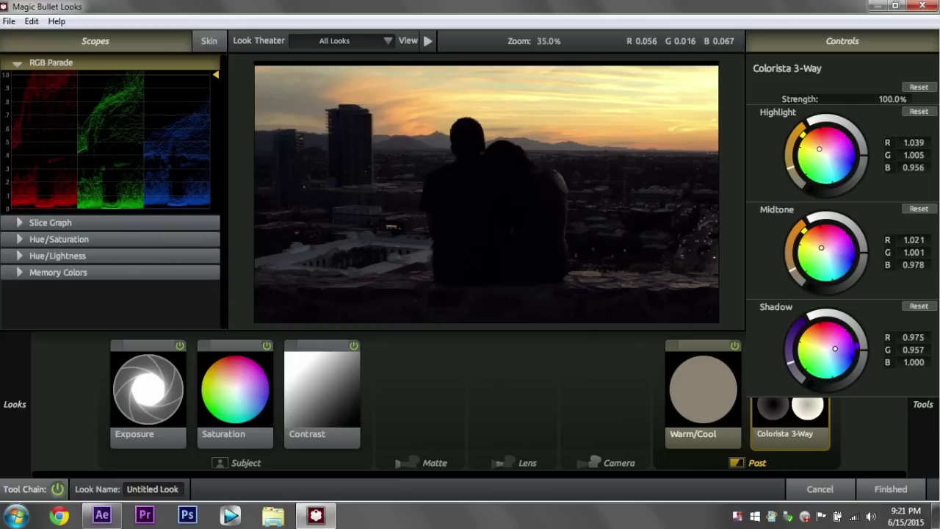
{"action": "left_click", "coordinate": [897, 487]}
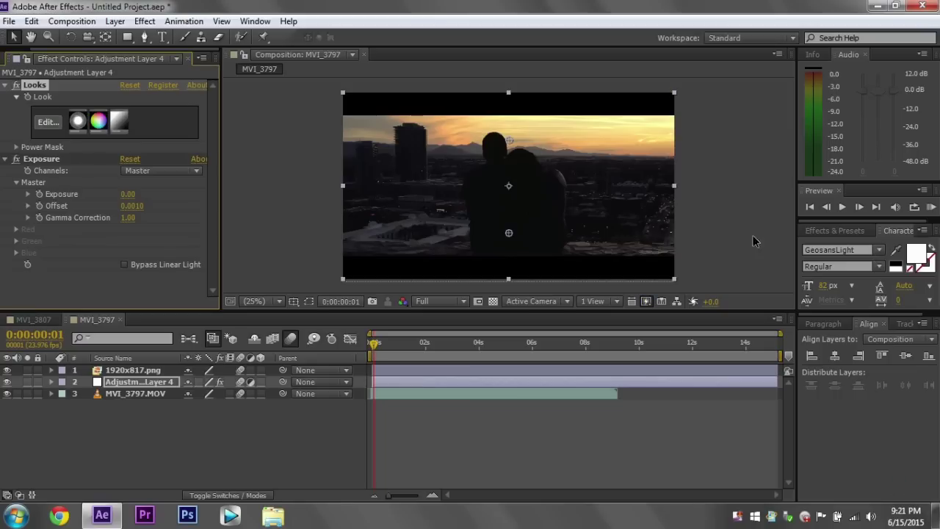
{"action": "left_click", "coordinate": [715, 209]}
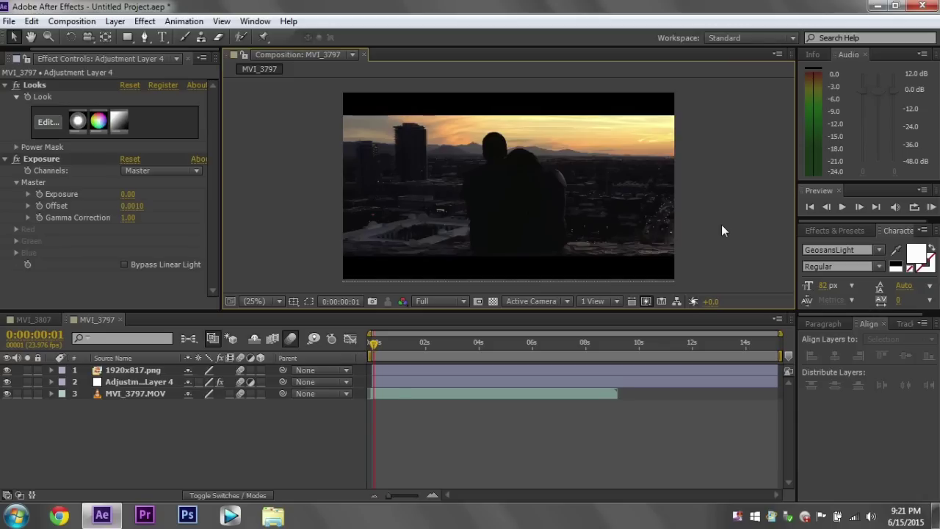
{"action": "left_click", "coordinate": [48, 122]}
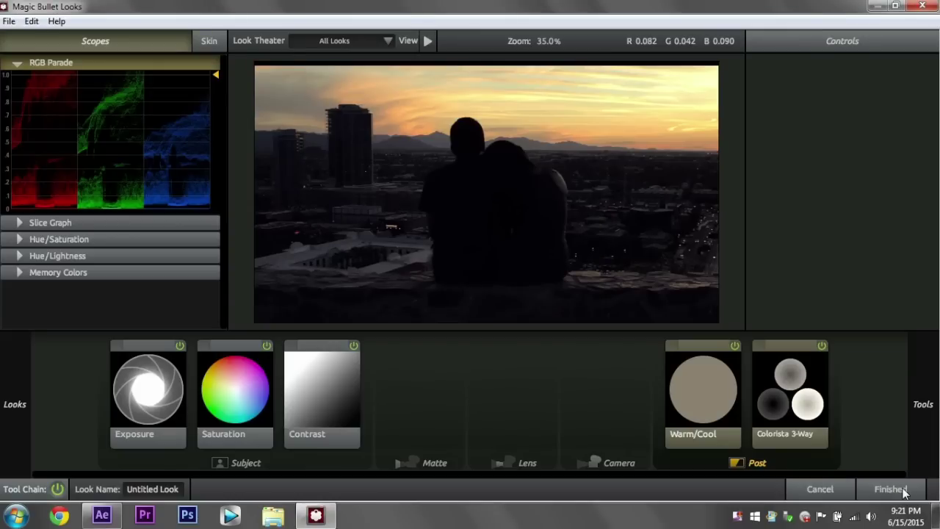
{"action": "left_click", "coordinate": [889, 478]}
{"action": "left_click", "coordinate": [299, 198]}
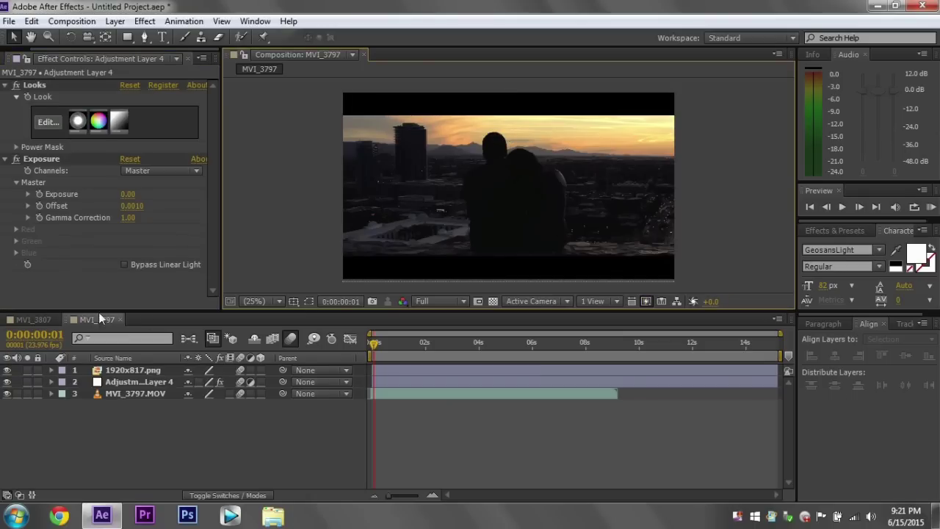
{"action": "left_click", "coordinate": [34, 319]}
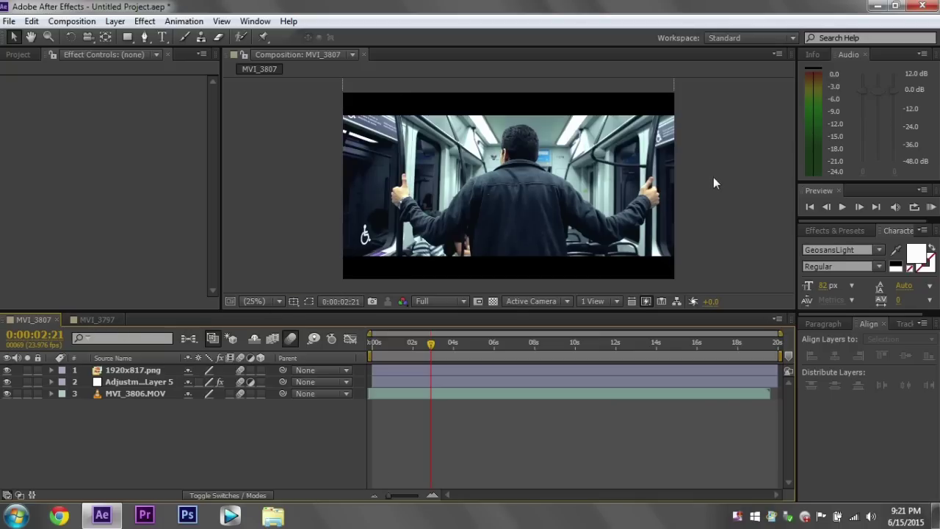
{"action": "left_click", "coordinate": [357, 286]}
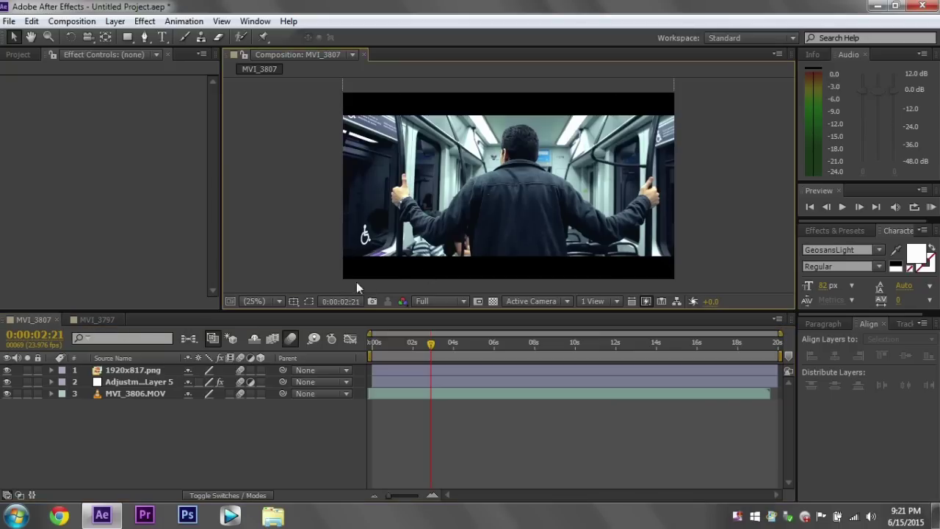
{"action": "left_click", "coordinate": [97, 319]}
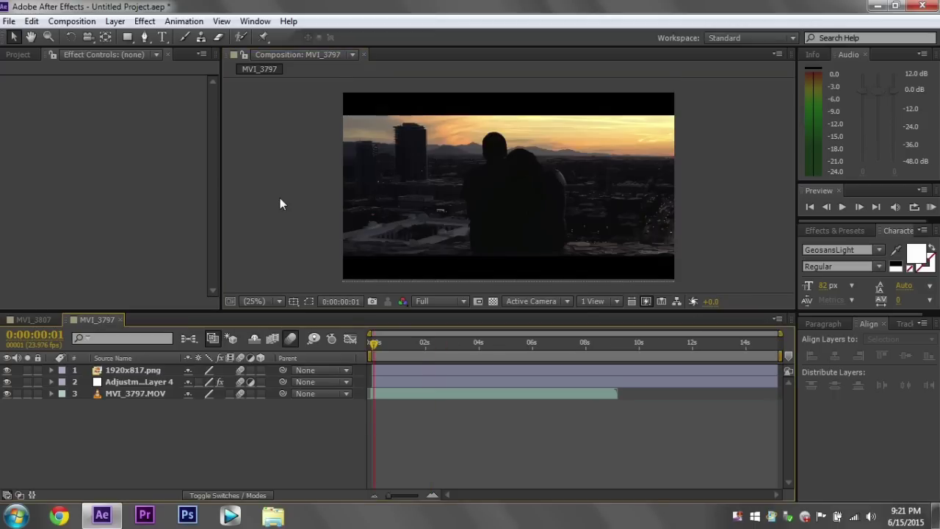